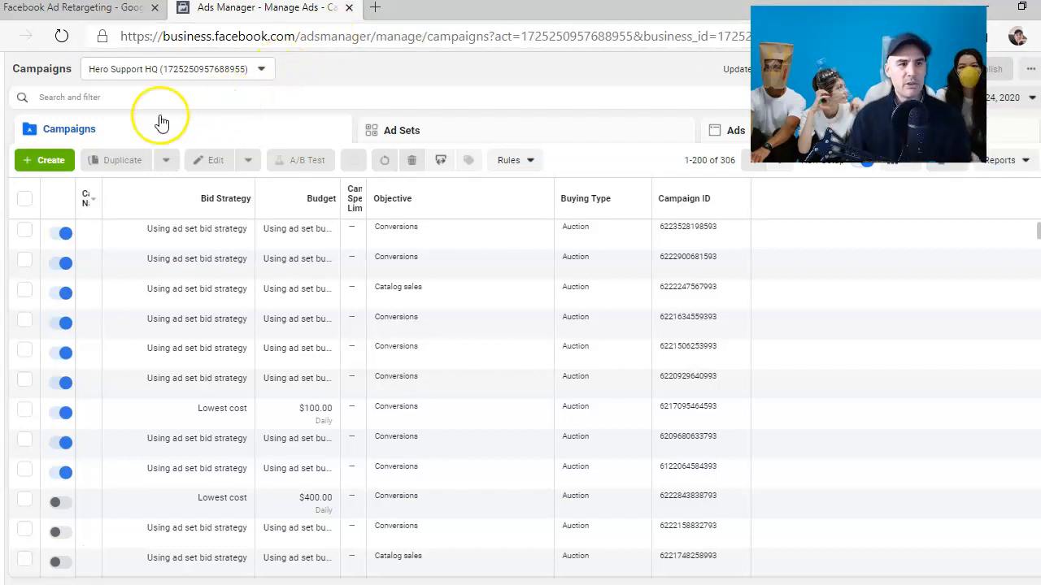
- Open the Audiences page of Ads Manager
drag(430, 19, 467, 18)
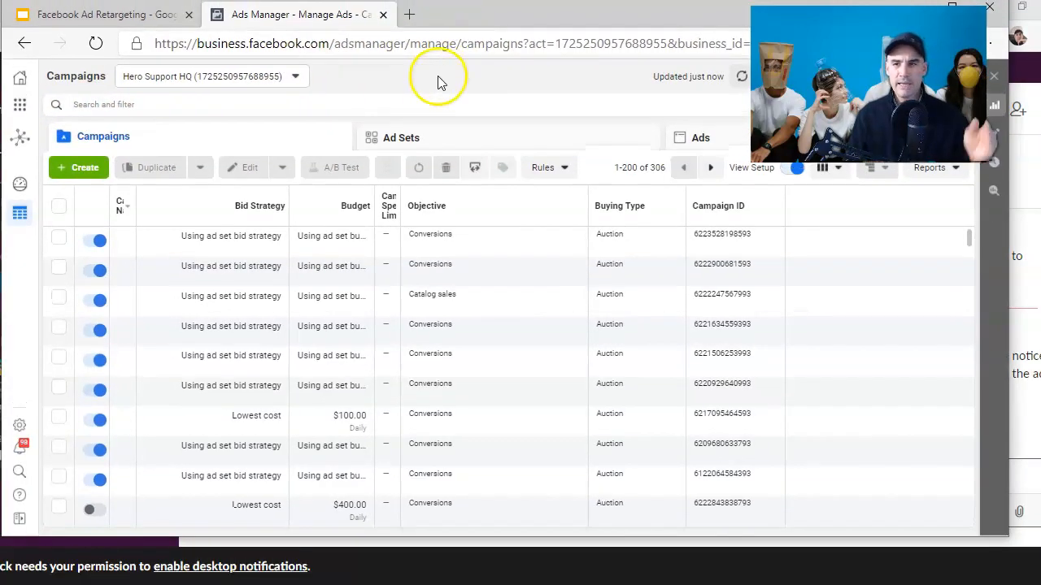
click(20, 104)
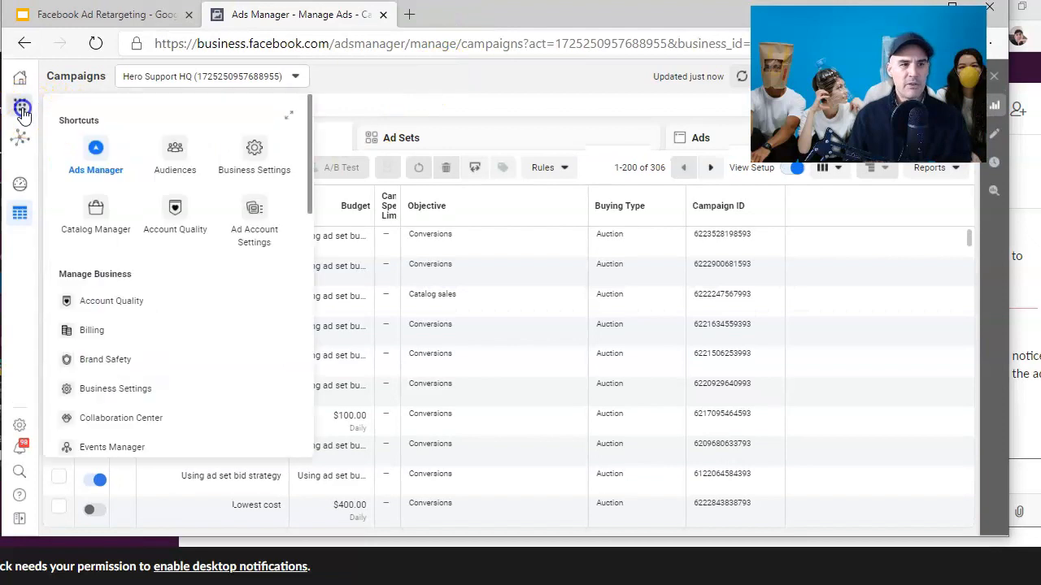
click(177, 156)
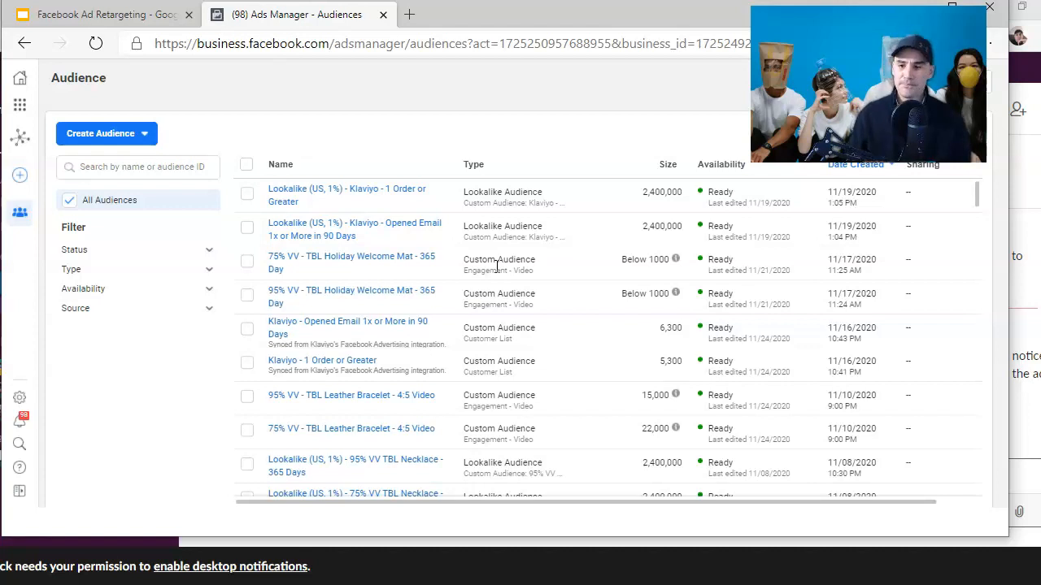
- Start creating a new custom audience with Website as its source
drag(1015, 539, 1037, 582)
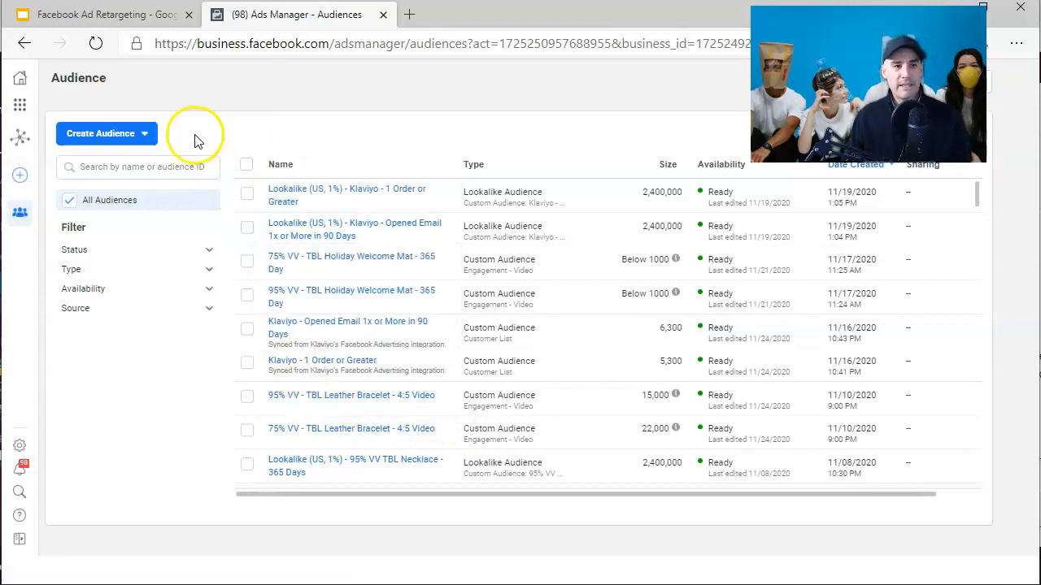
click(143, 137)
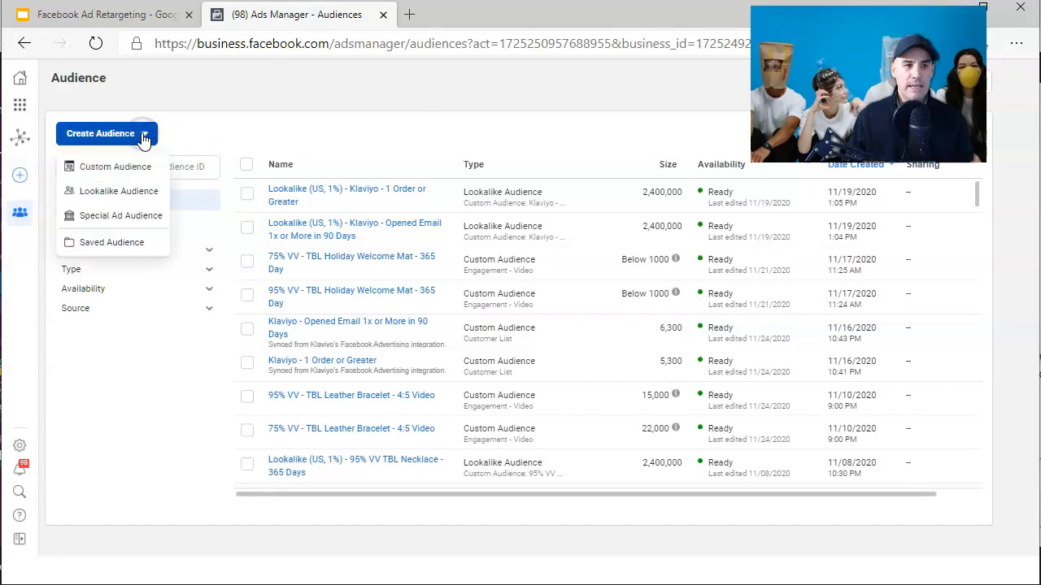
click(124, 170)
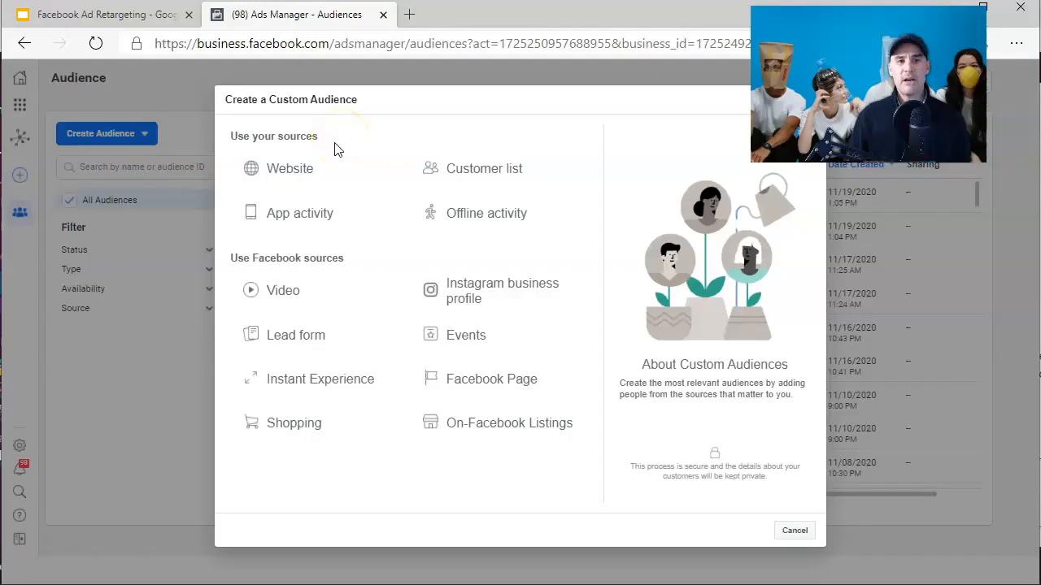
click(324, 166)
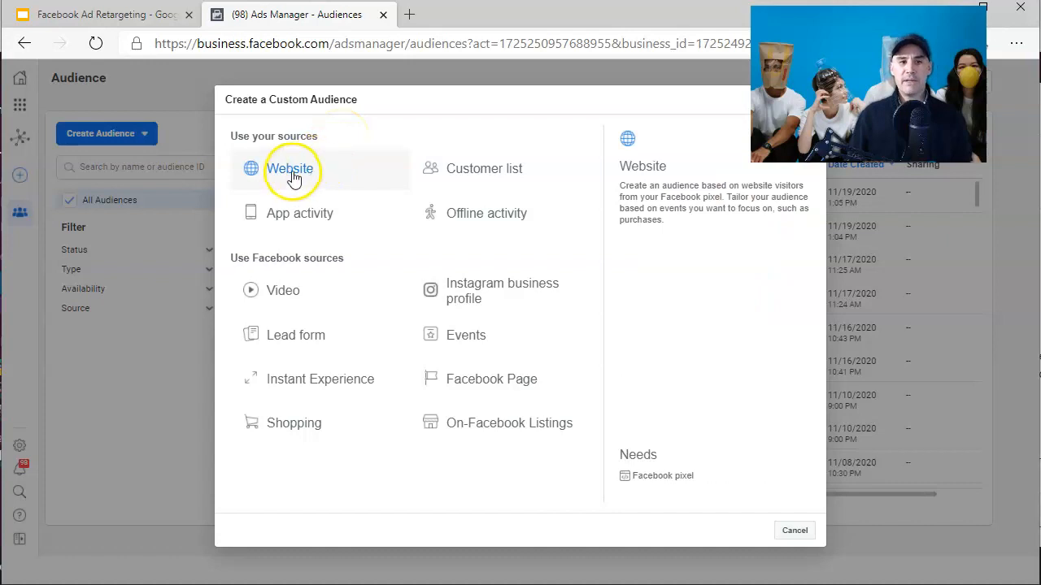
click(282, 176)
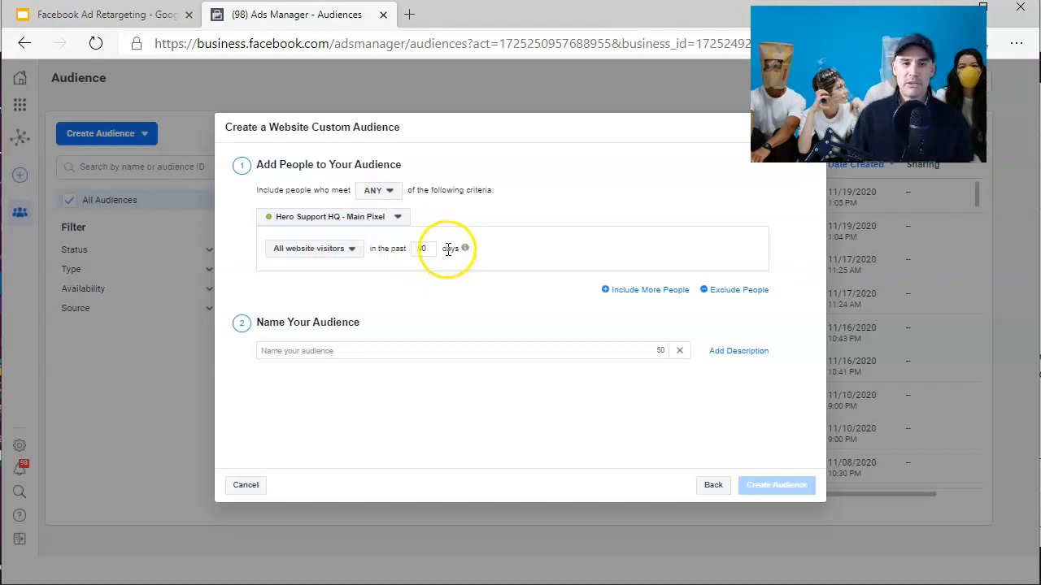
- Name the website audience Hero Support HQ Web Visitors in Past 30 Days
mouse_move(463, 249)
drag(428, 249, 390, 252)
mouse_move(466, 249)
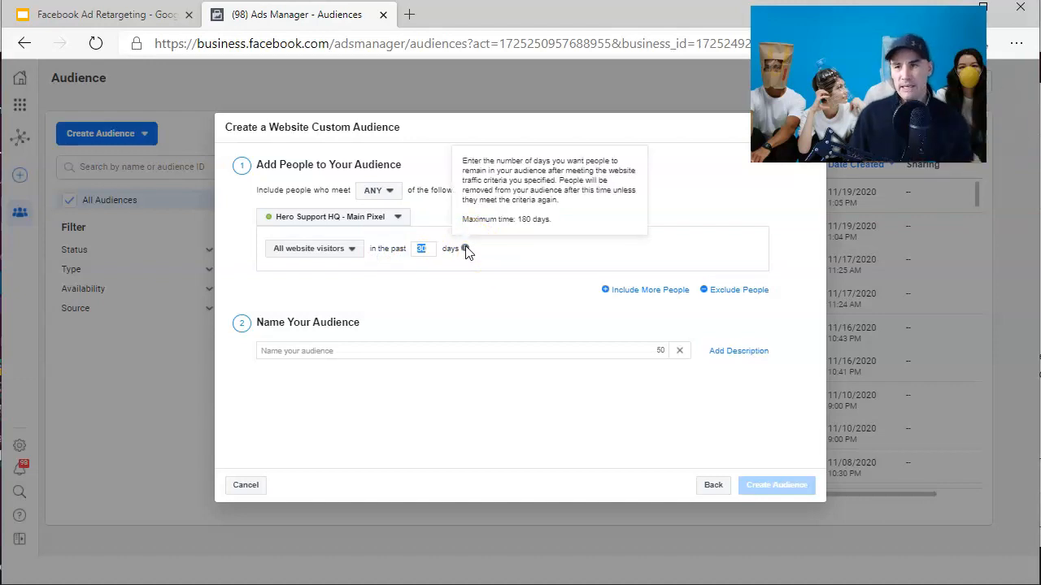
click(488, 281)
click(437, 348)
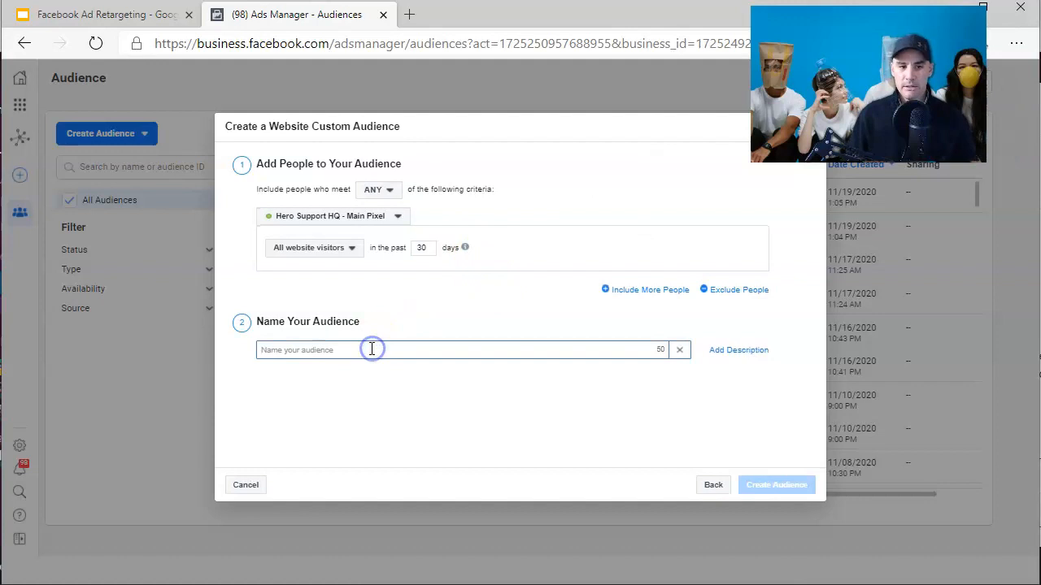
text(hs)
key(BackSpace)
key(BackSpace)
text(Hero)
key(BackSpace)
key(BackSpace)
key(BackSpace)
key(BackSpace)
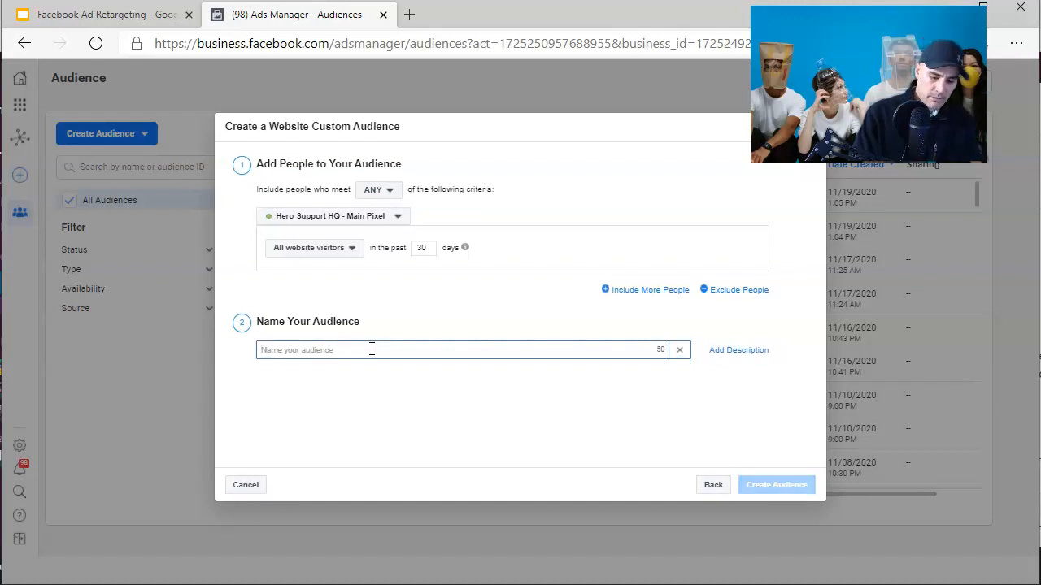
text(al)
key(BackSpace)
key(BackSpace)
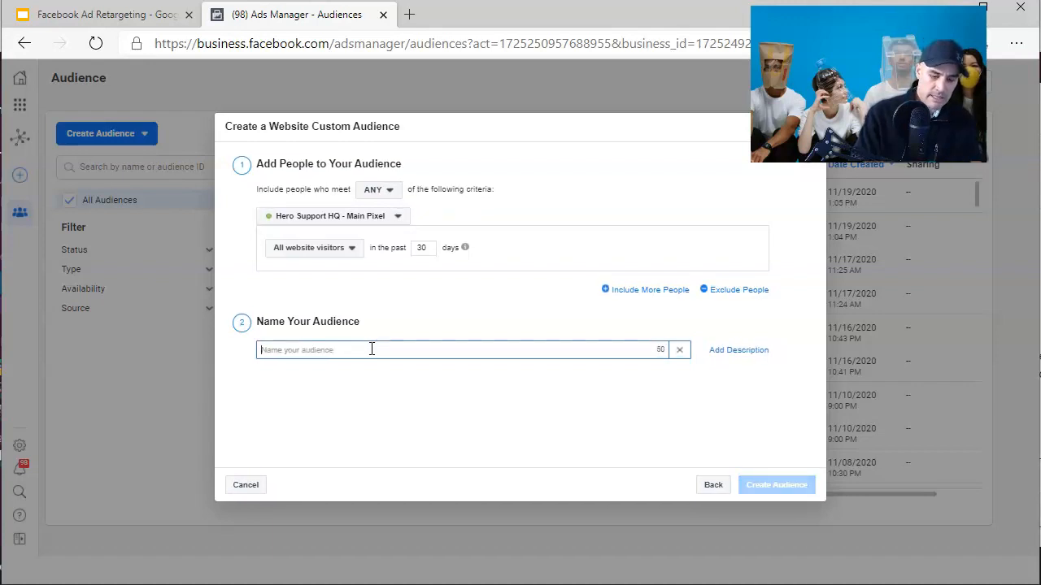
text(HSY)
key(BackSpace)
text(Q)
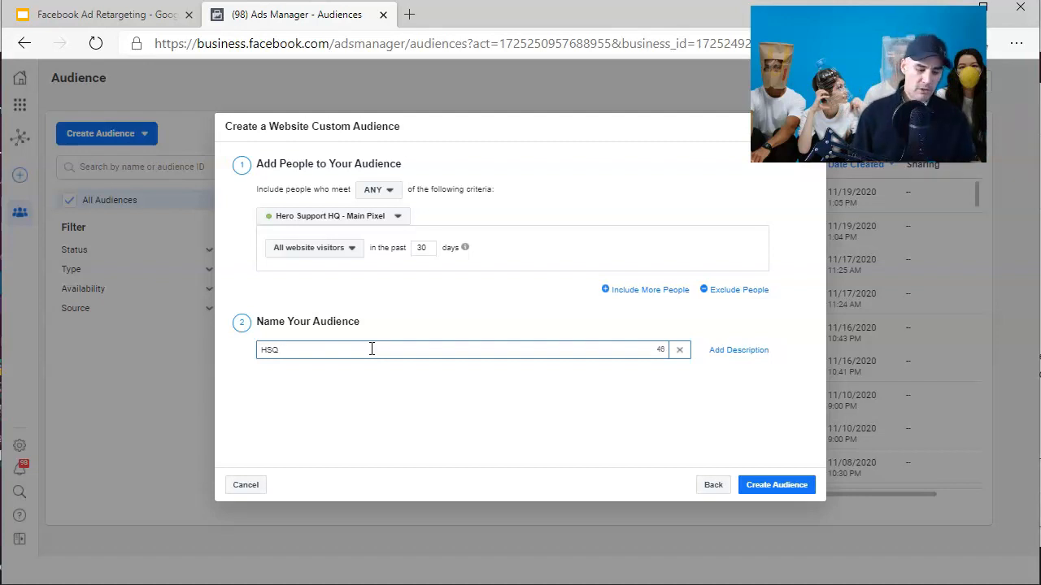
text(Hero Support HQ Web Visitors - Past 30 Days)
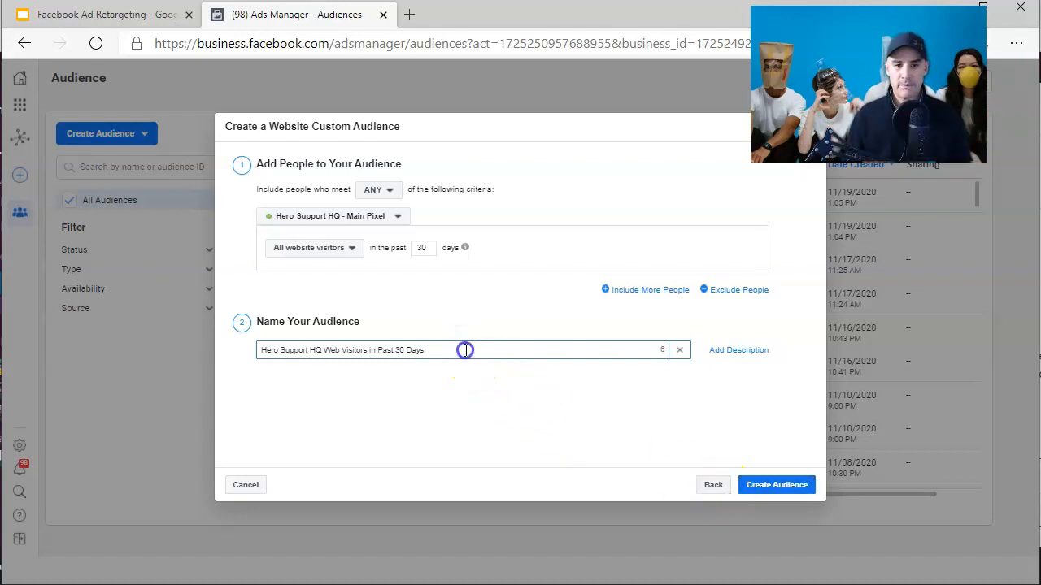
- Review the campaign anatomy slide in the Facebook Ad Retargeting presentation tab
drag(462, 350, 298, 358)
click(353, 374)
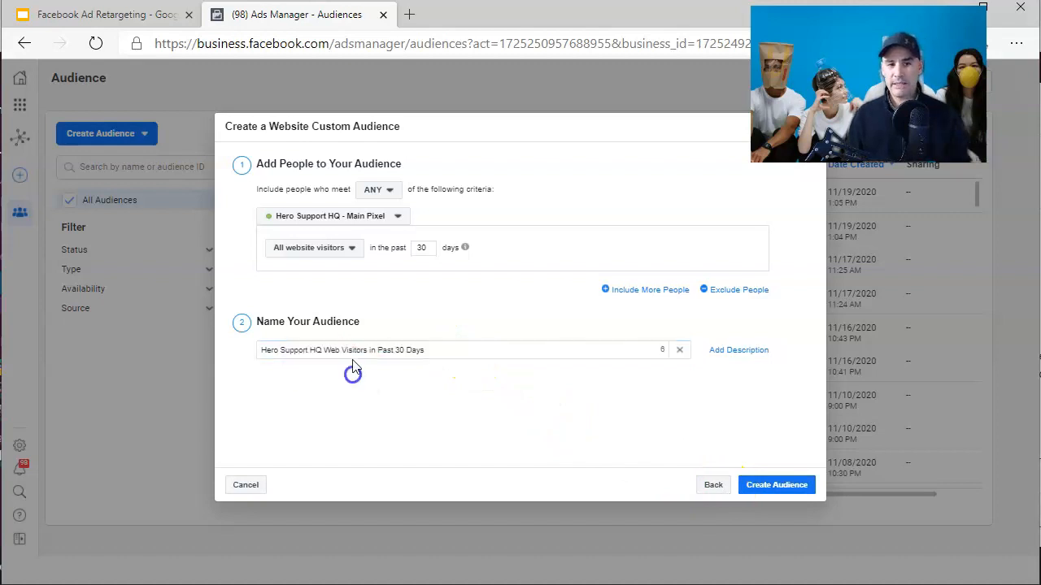
drag(422, 359, 251, 350)
click(336, 387)
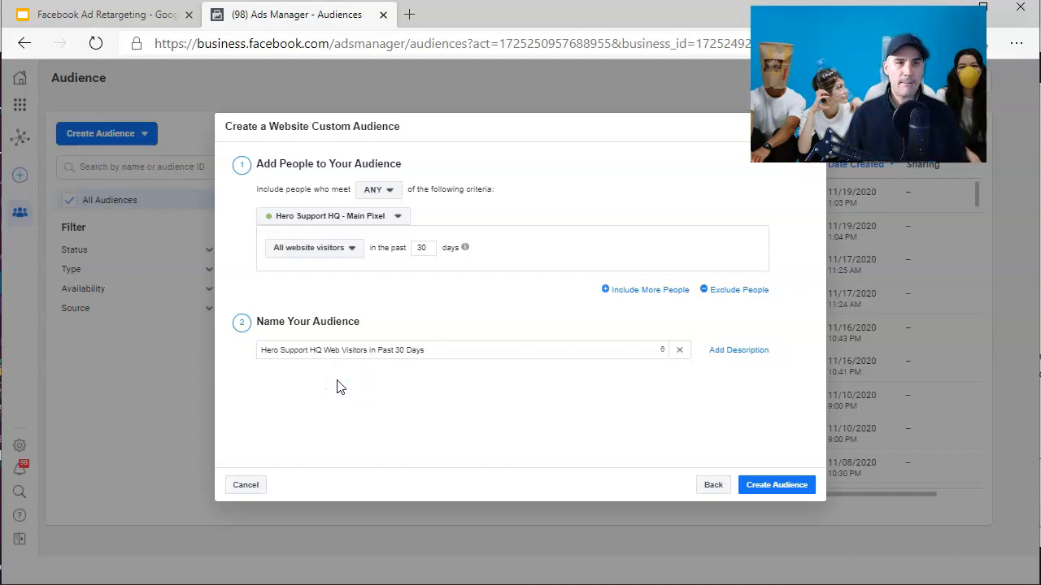
click(158, 16)
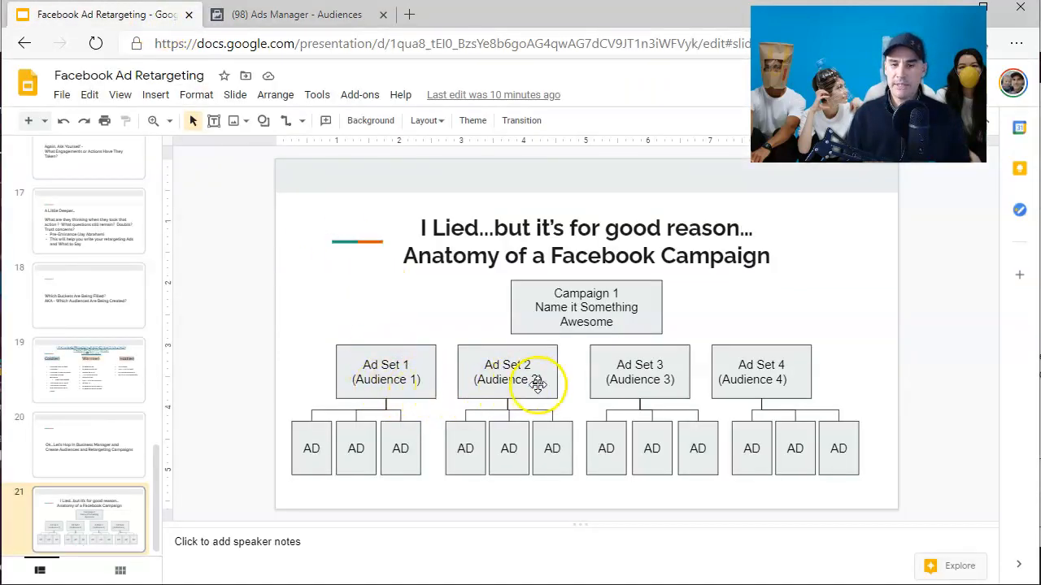
click(340, 17)
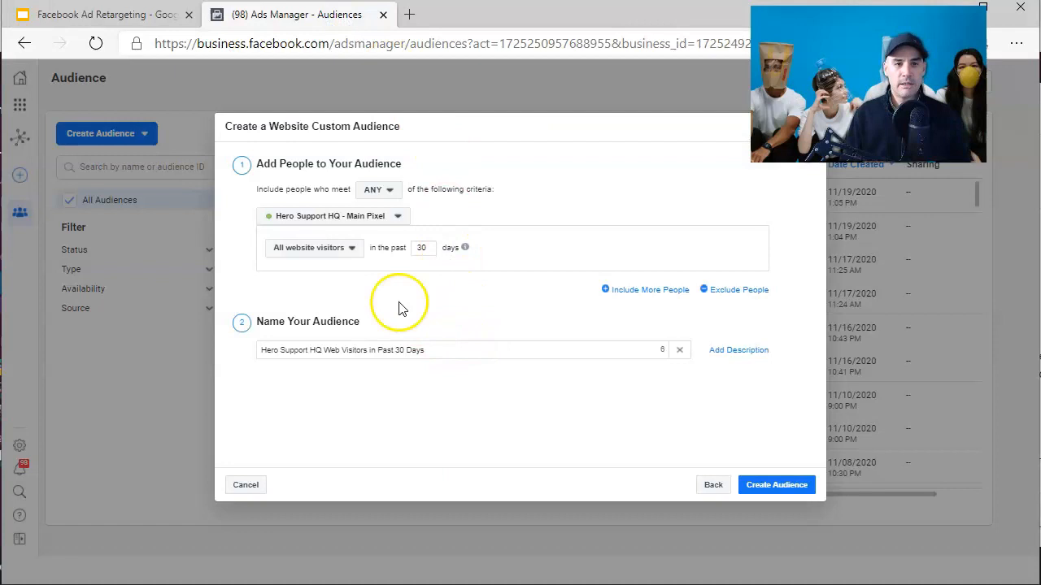
- Switch the criteria to Visitors by time spent and rename the audience Hero Support HQ Top 25% Time Spent on Page 30 Days
click(353, 249)
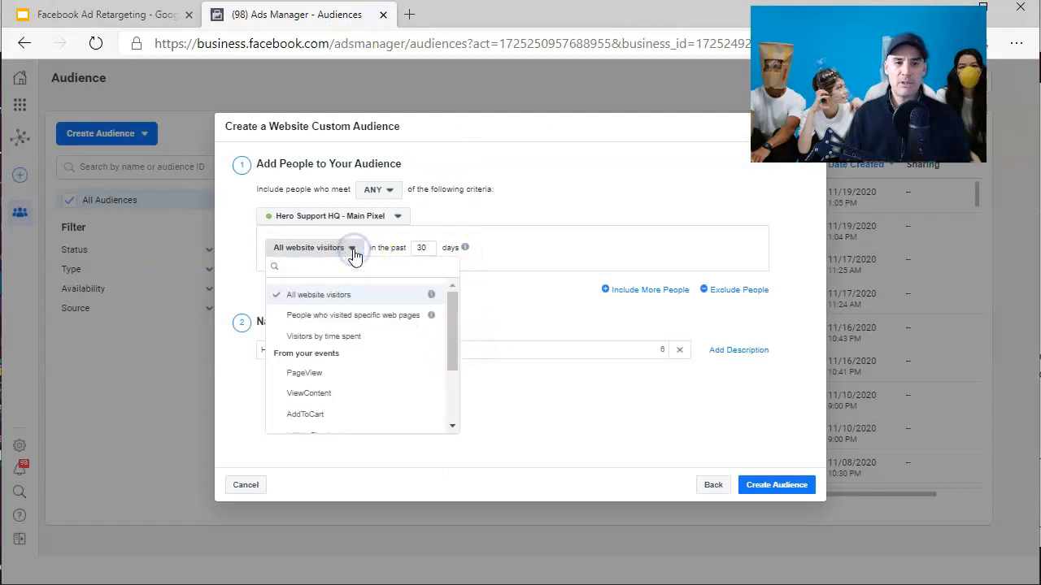
click(349, 338)
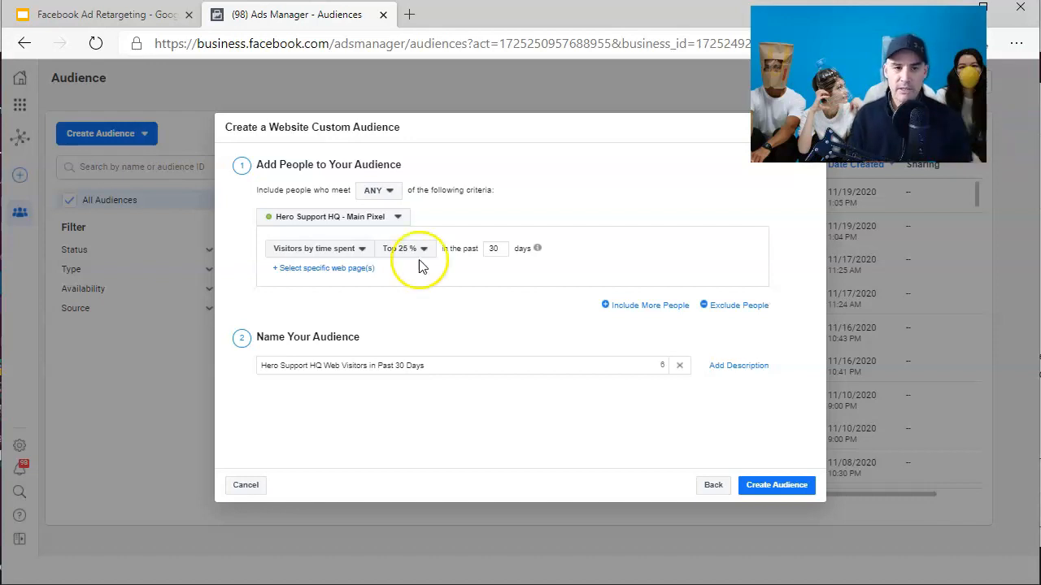
triple_click(419, 365)
text(Hero Support HQ Top 25% Time Spent on Page 30 Days)
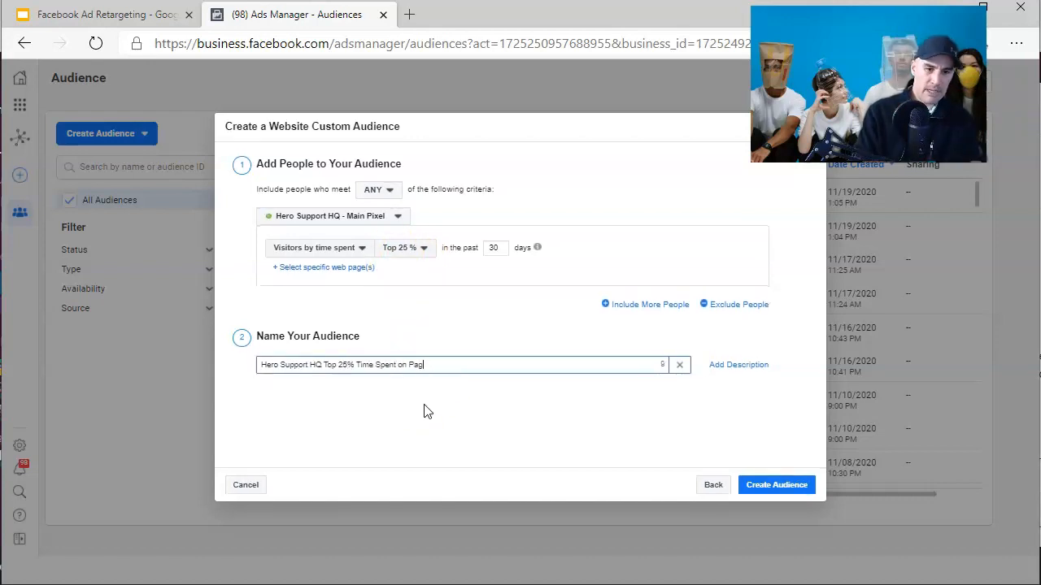
- Change the criteria event to AddToCart and rename the audience Hero Support HQ Added to Cart Past 30 Days
click(355, 276)
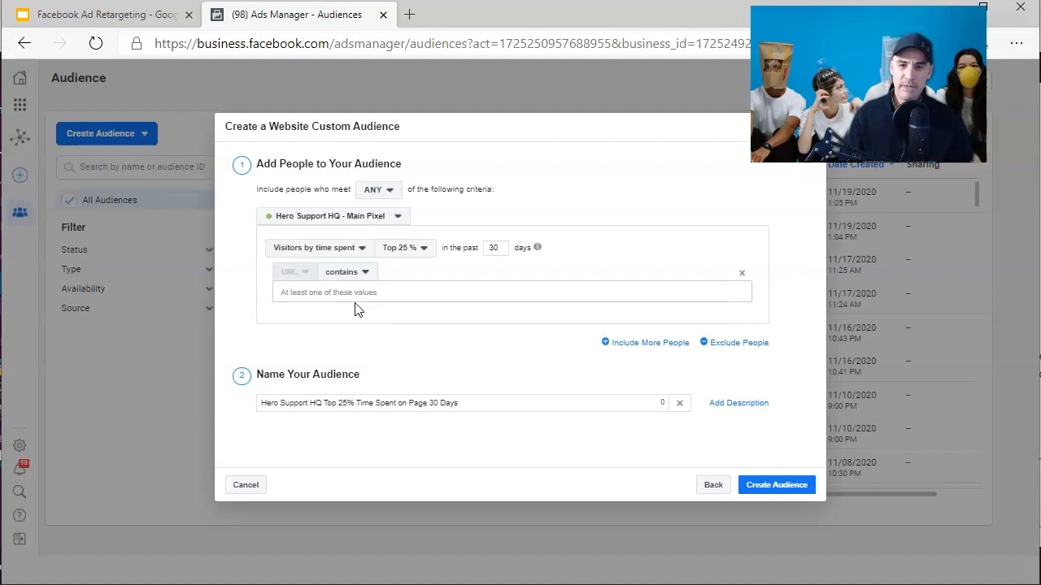
click(358, 247)
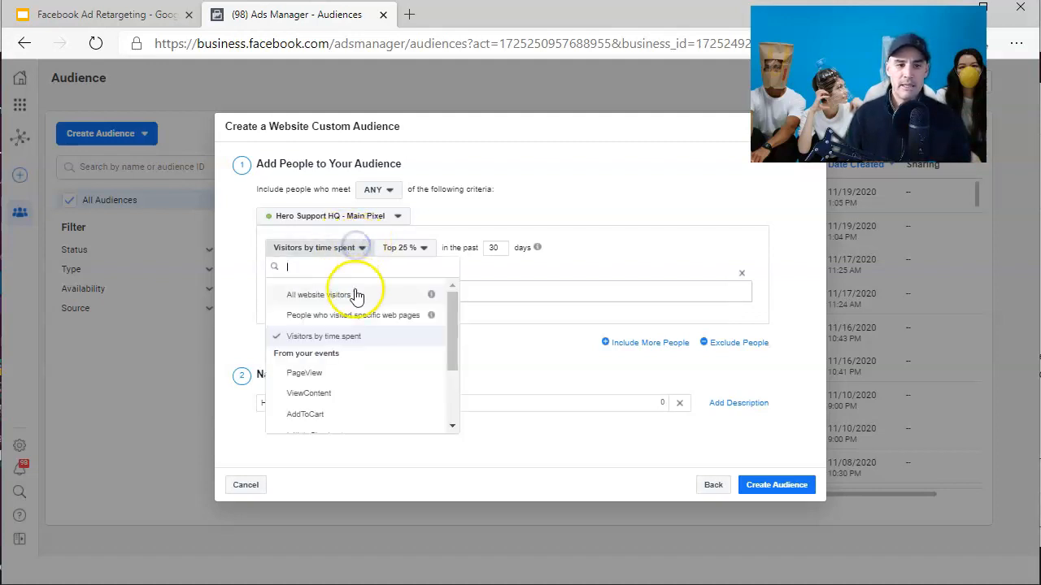
scroll(355, 317, down, 1)
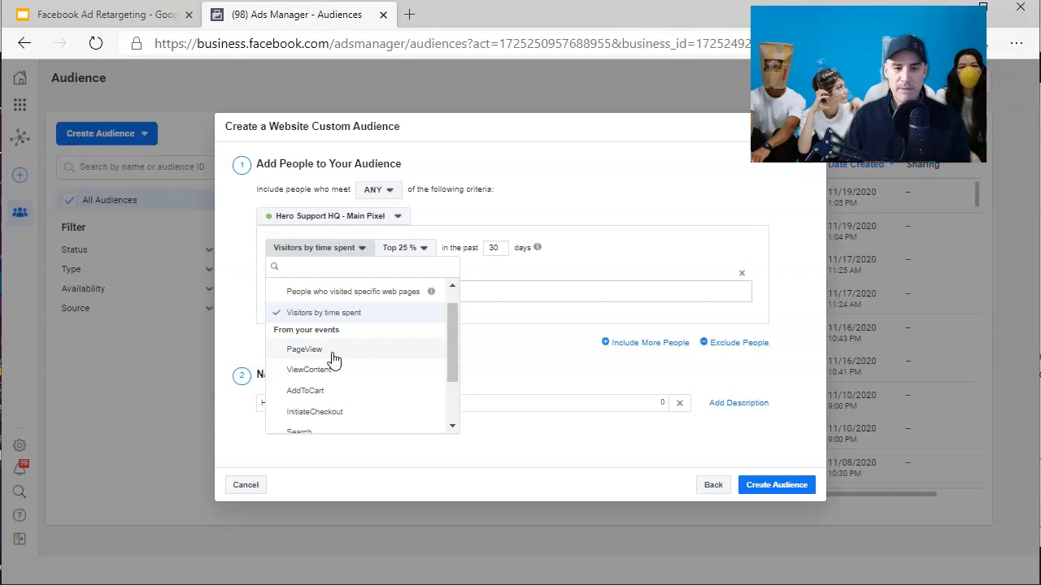
click(337, 374)
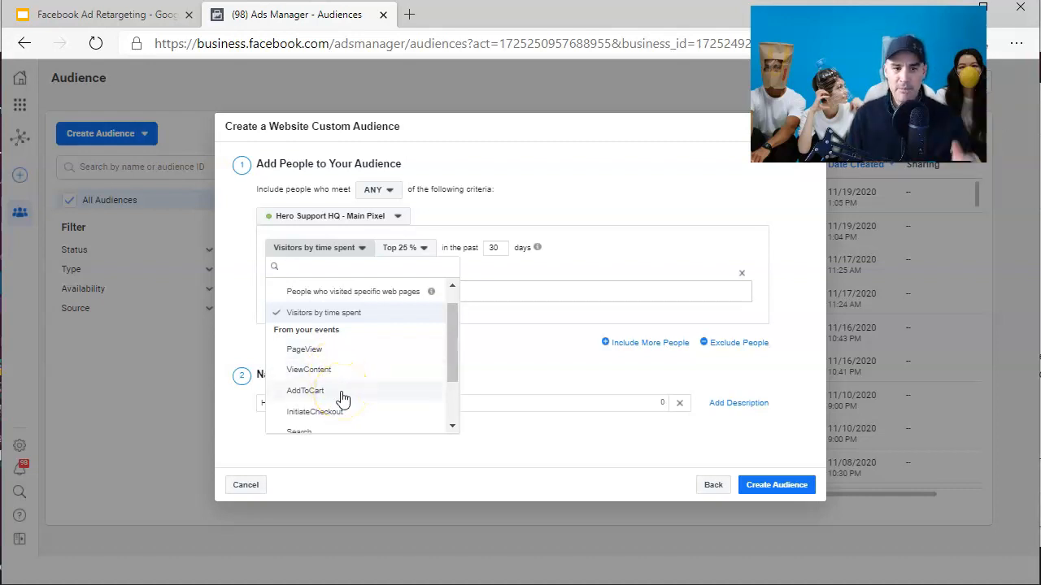
click(342, 397)
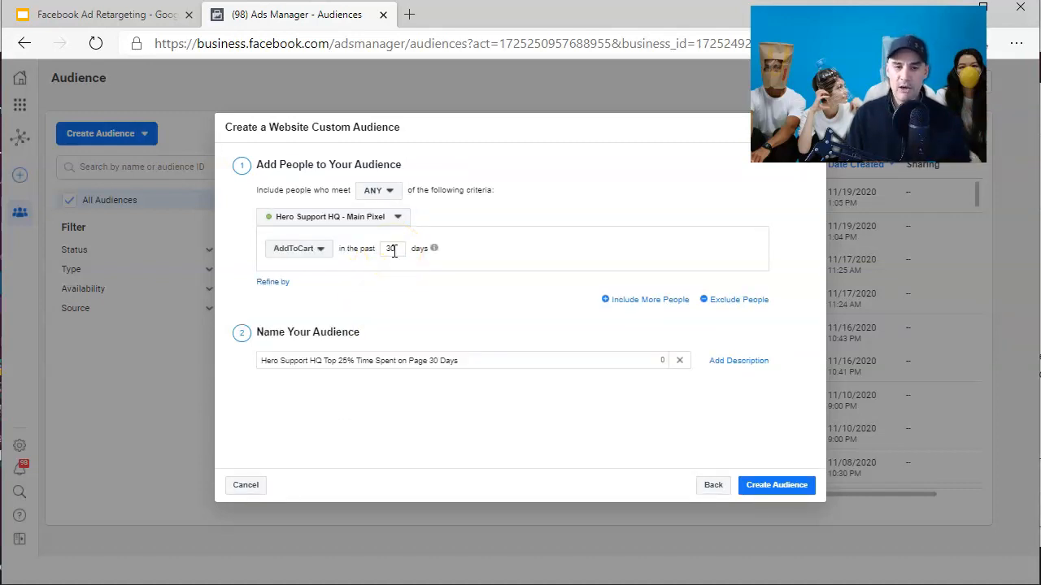
drag(460, 362, 326, 363)
text(Added t)
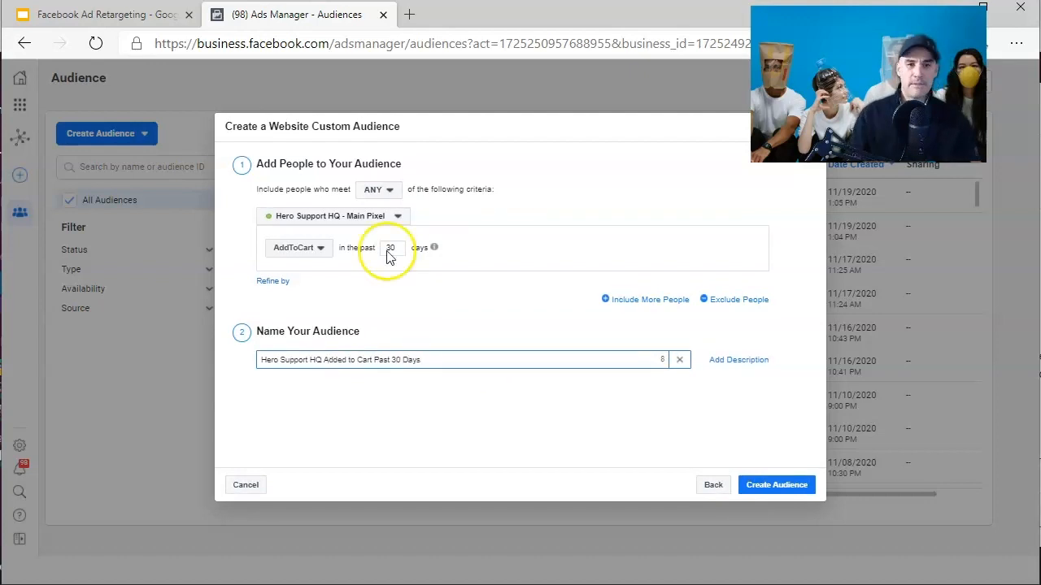
- Switch the criteria event to InitiateCheckout
click(323, 249)
scroll(376, 353, down, 2)
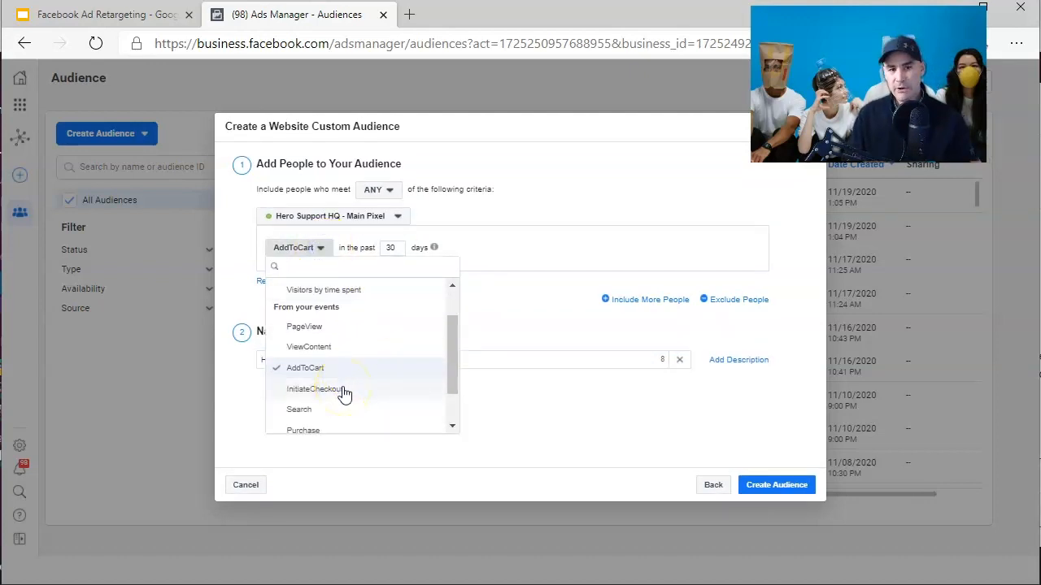
click(314, 390)
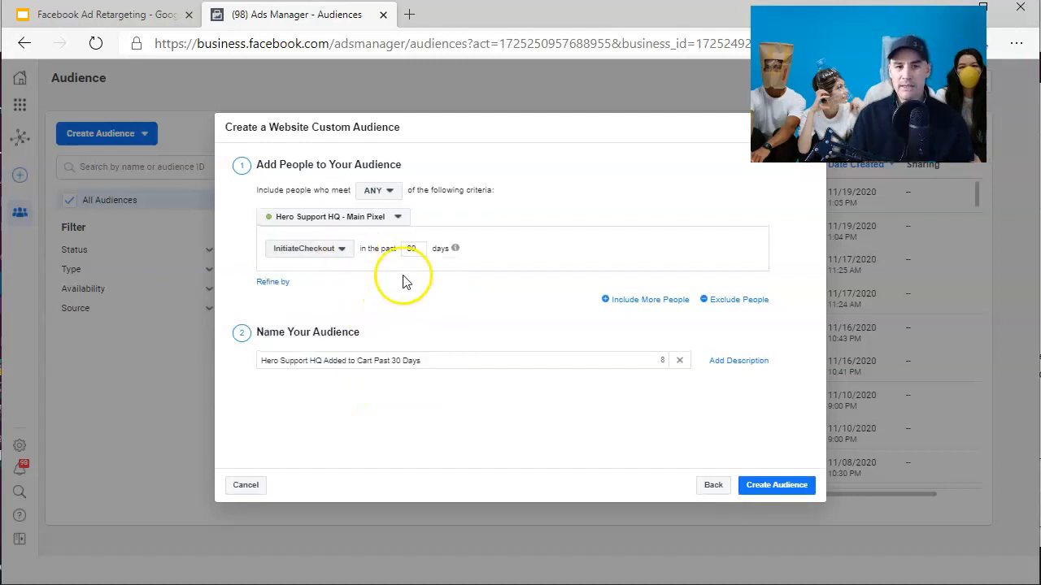
- Set the audience criteria back to All website visitors
click(339, 255)
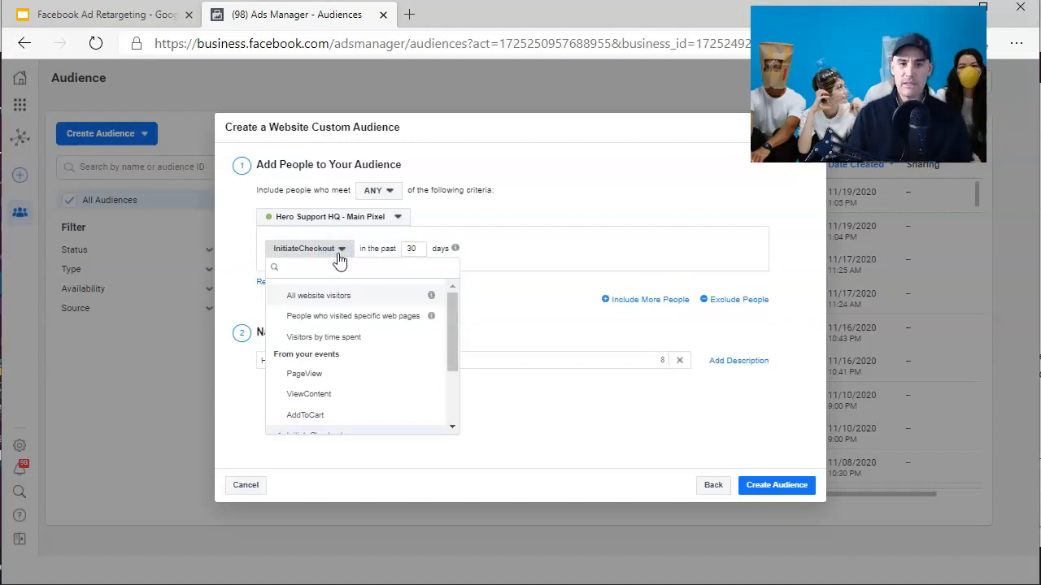
scroll(378, 317, down, 3)
drag(450, 396, 457, 319)
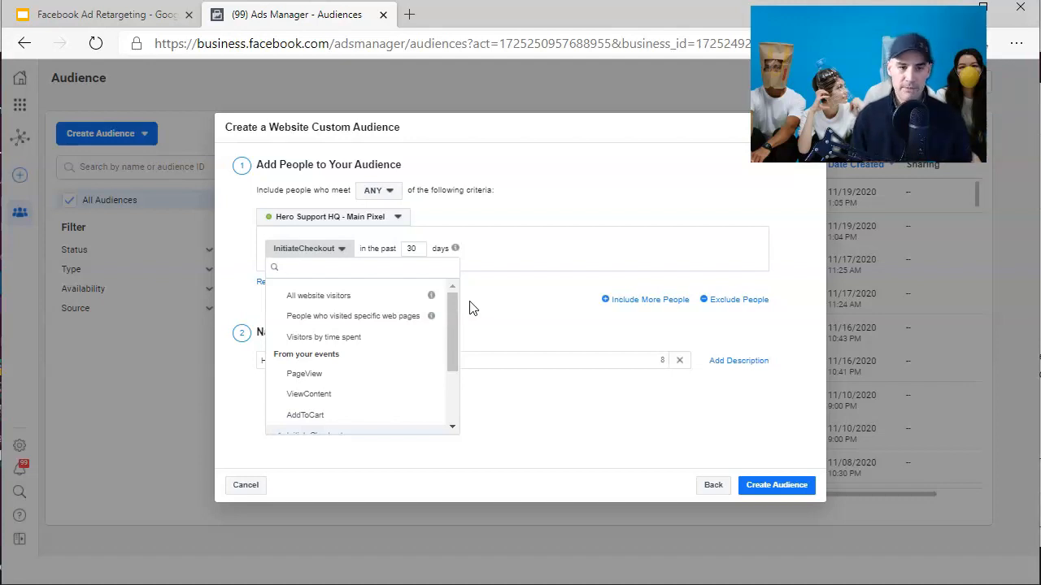
click(459, 308)
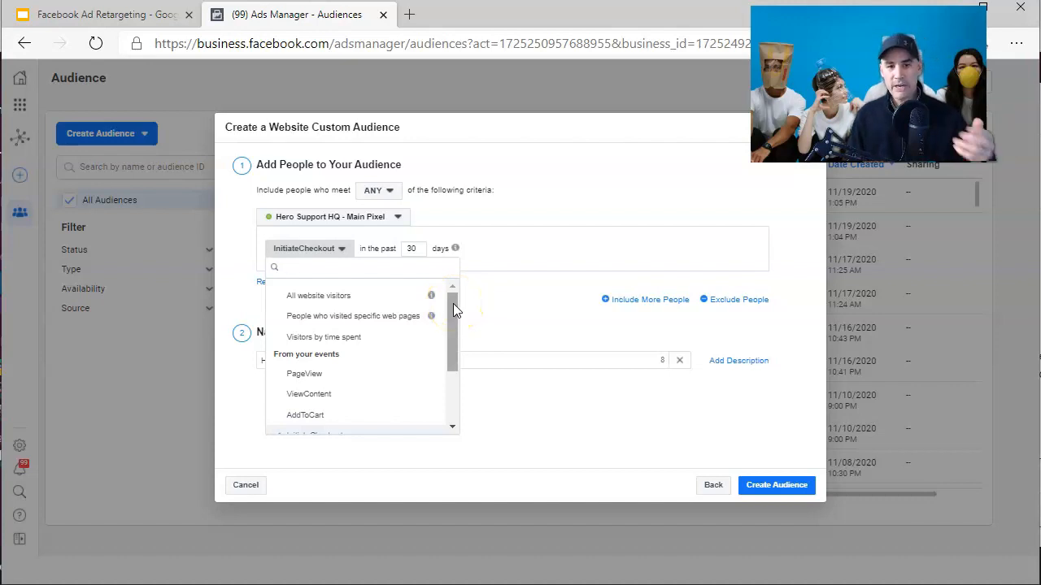
click(453, 305)
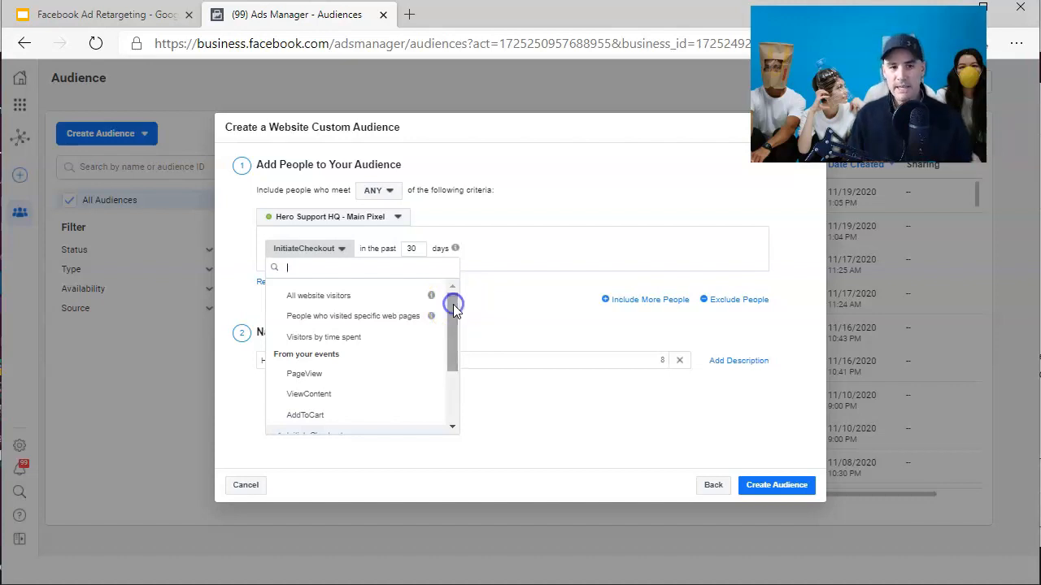
click(357, 299)
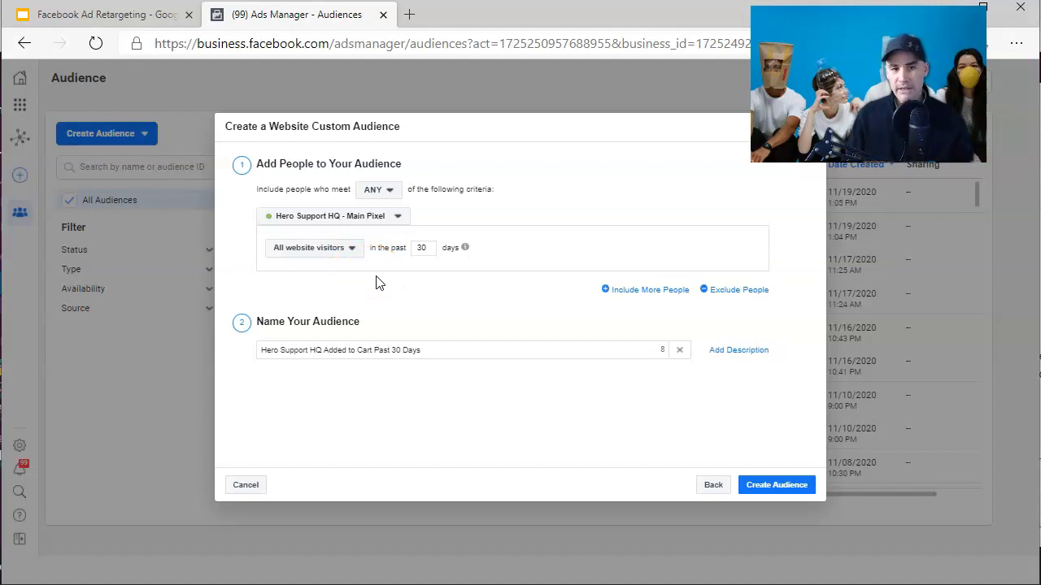
- Review the website audience criteria options, then go back without creating the audience
click(352, 252)
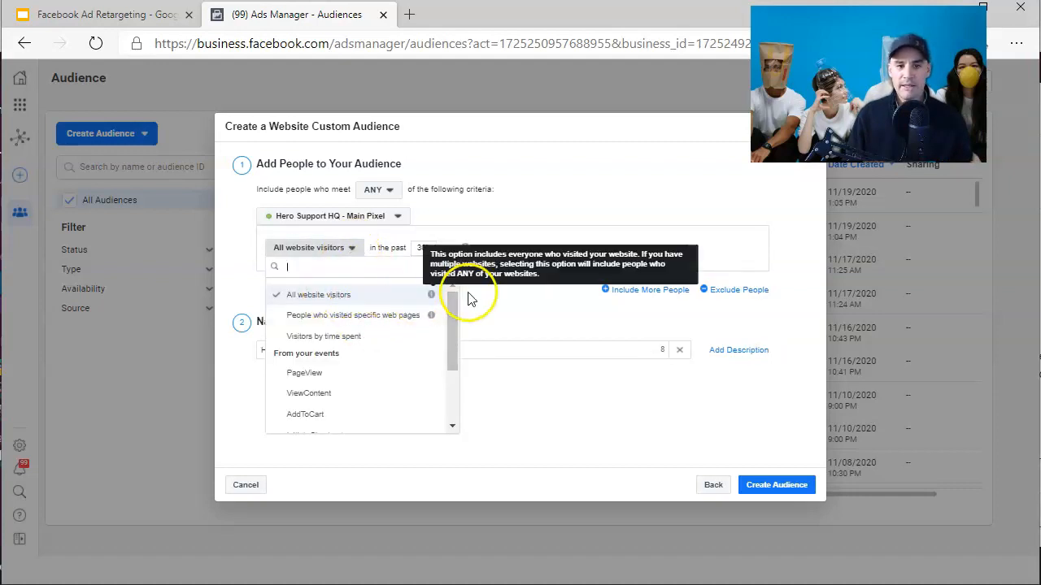
drag(452, 301, 448, 338)
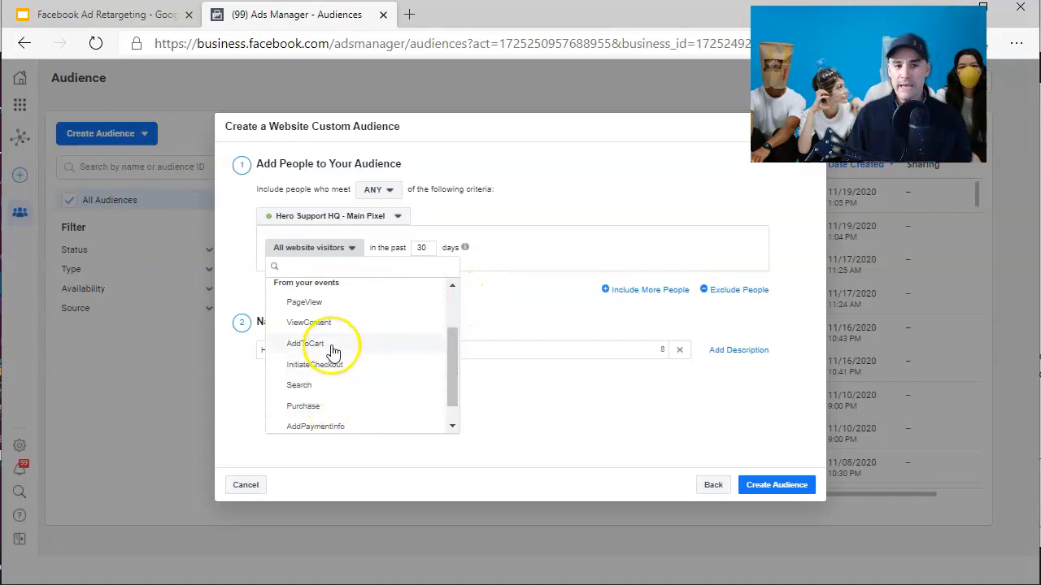
drag(452, 365, 453, 326)
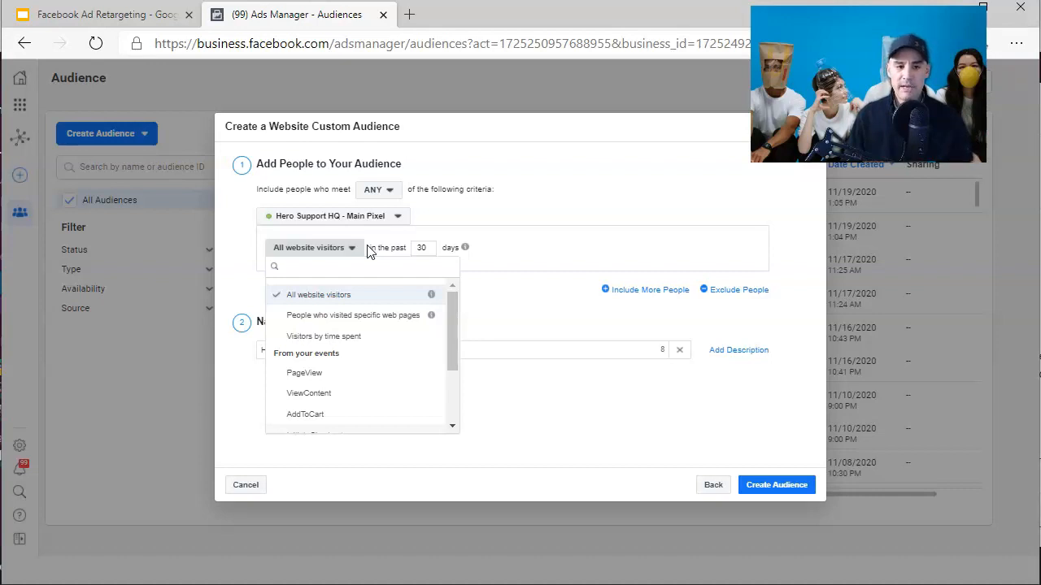
click(503, 309)
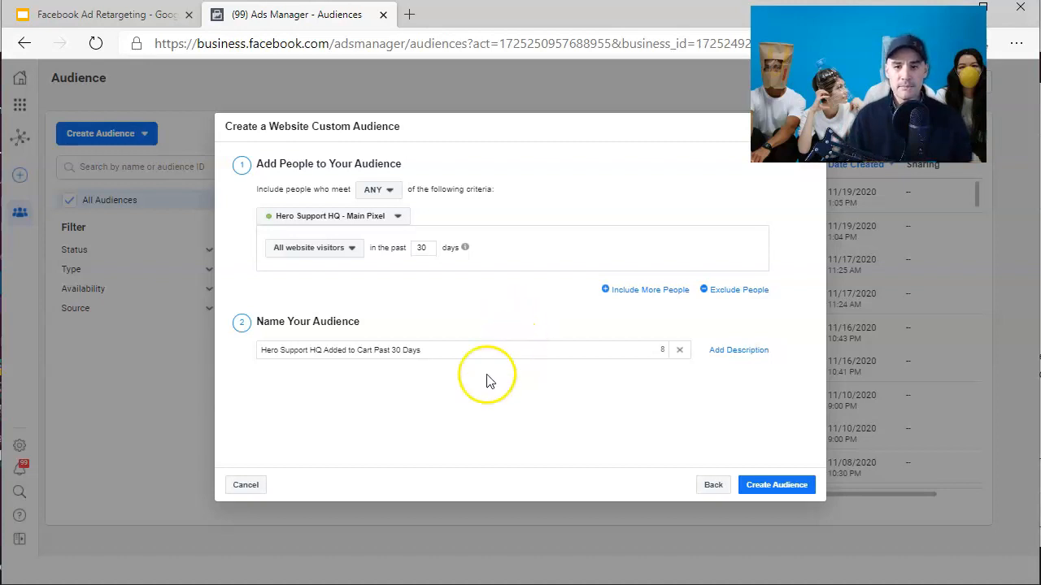
click(712, 485)
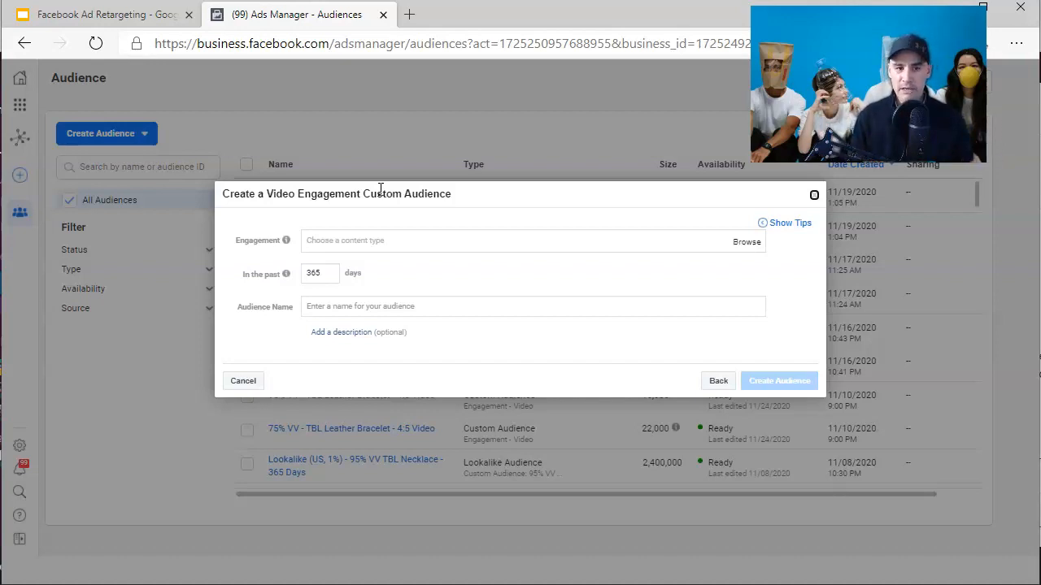
- Review the engagement options for a video engagement custom audience, then cancel it
click(346, 239)
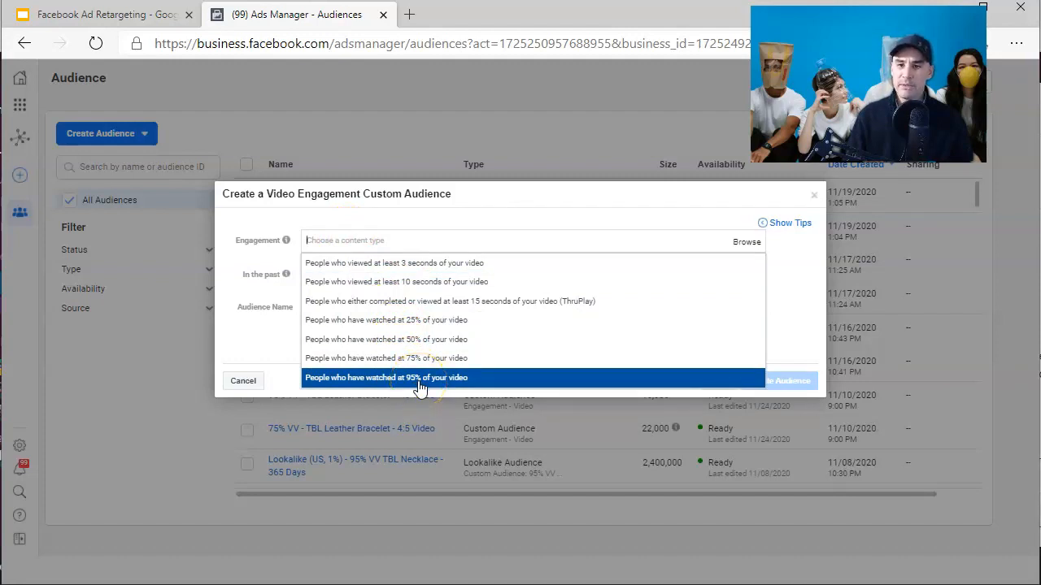
click(276, 289)
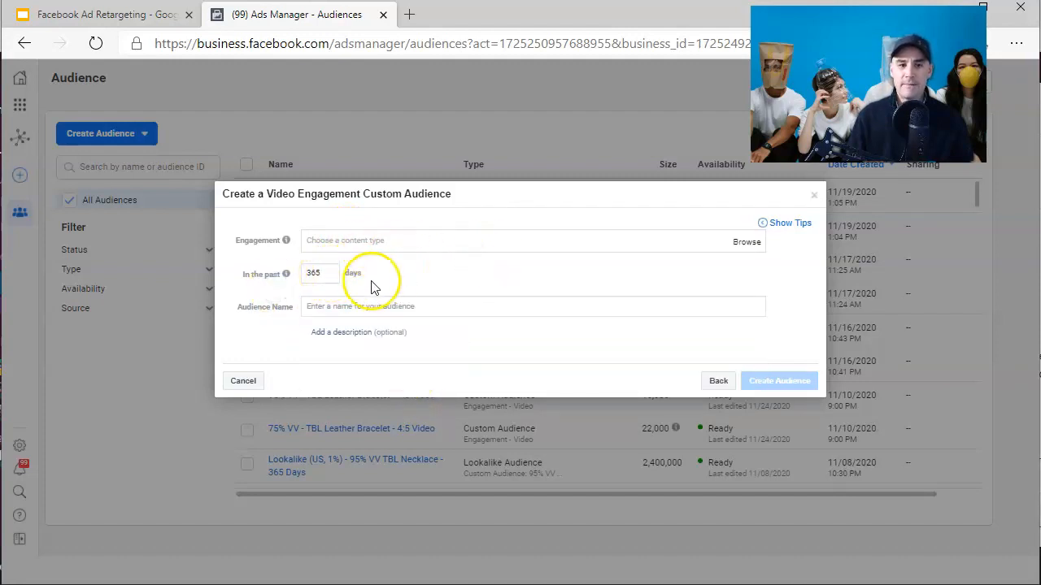
click(243, 381)
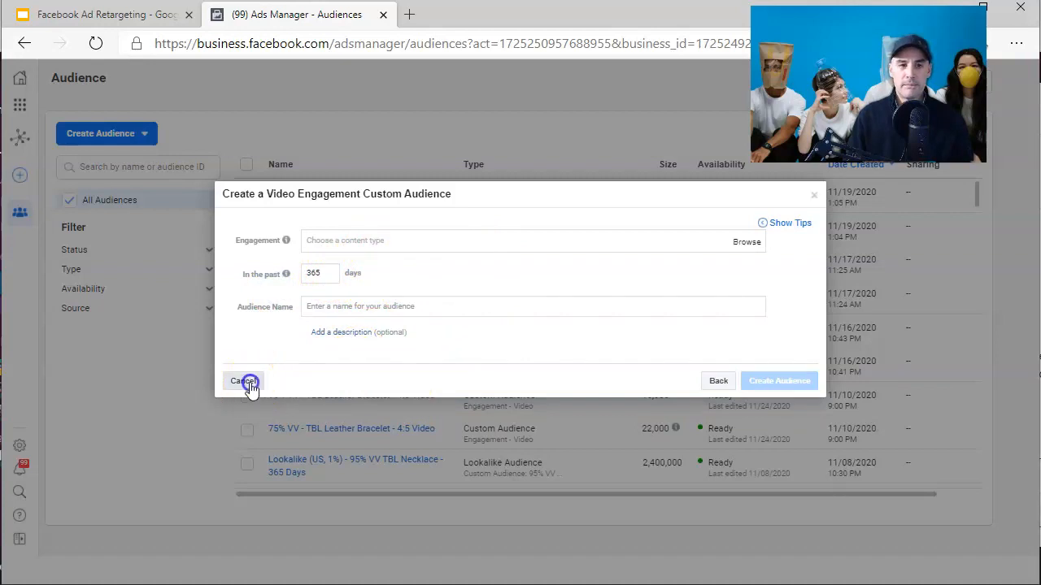
- Start an Instagram business profile custom audience, review its engagement criteria options, and go back
click(136, 133)
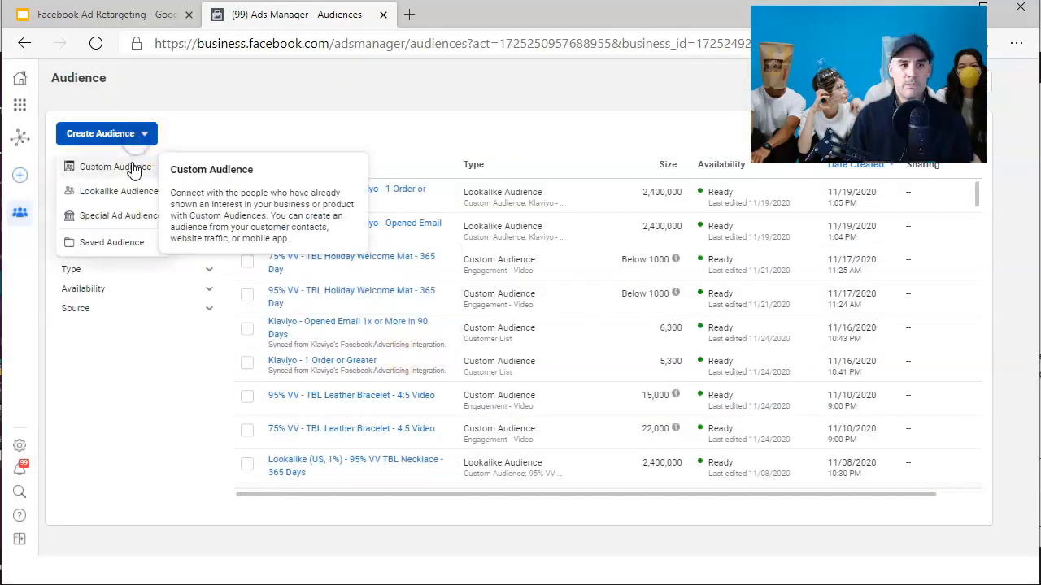
click(130, 166)
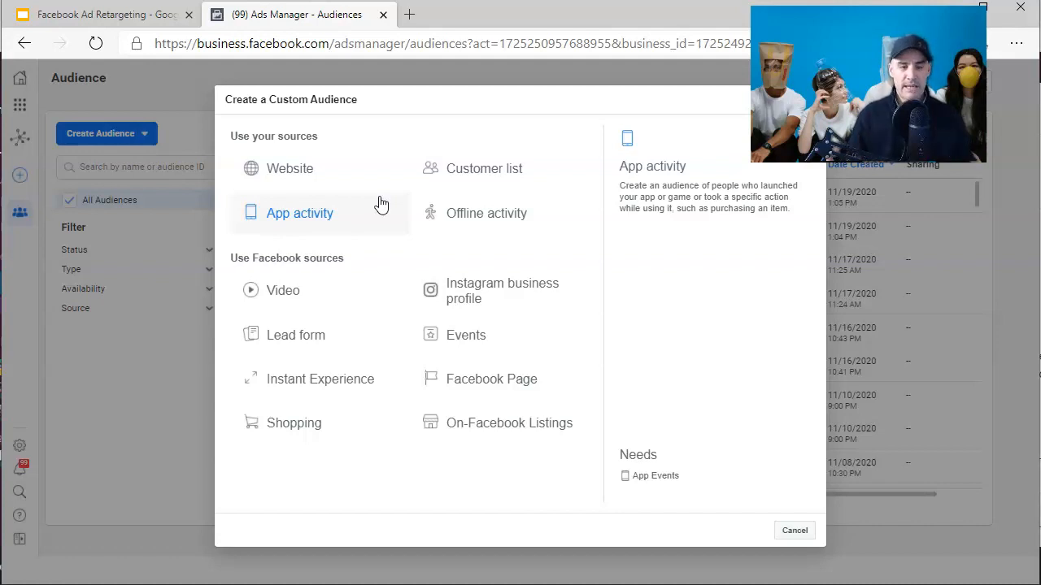
click(480, 303)
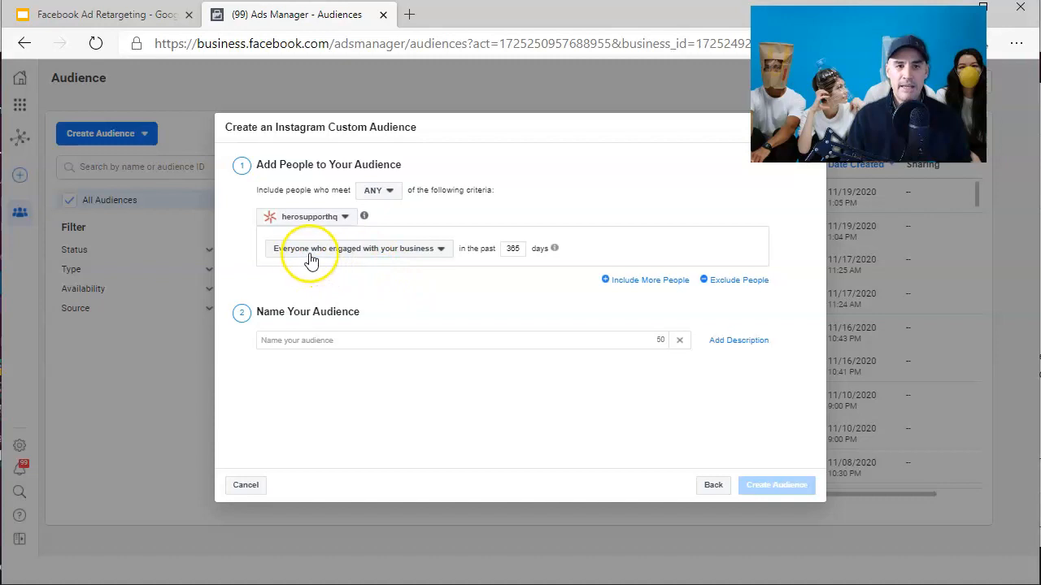
click(353, 255)
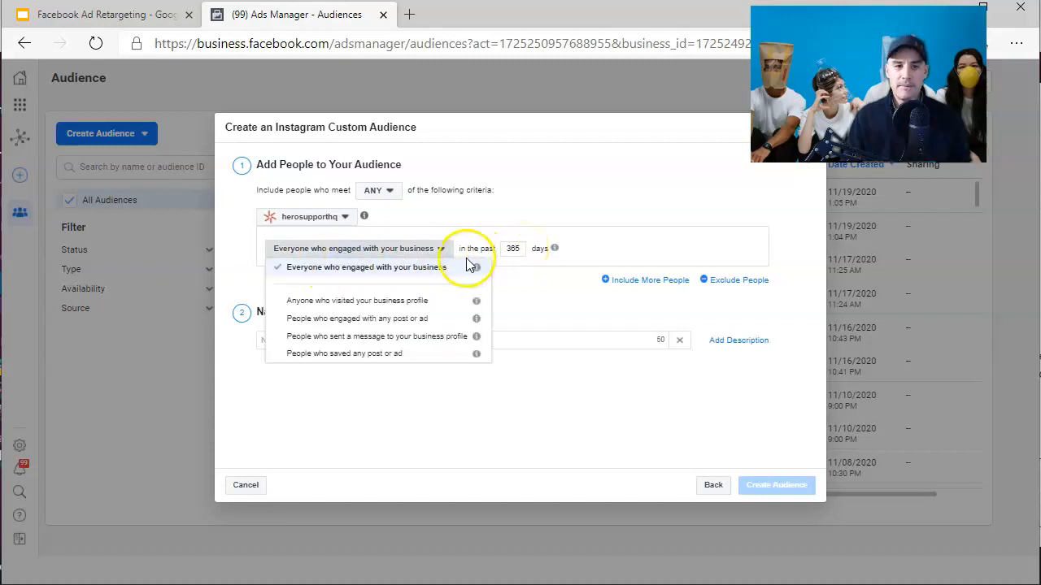
click(512, 300)
click(355, 340)
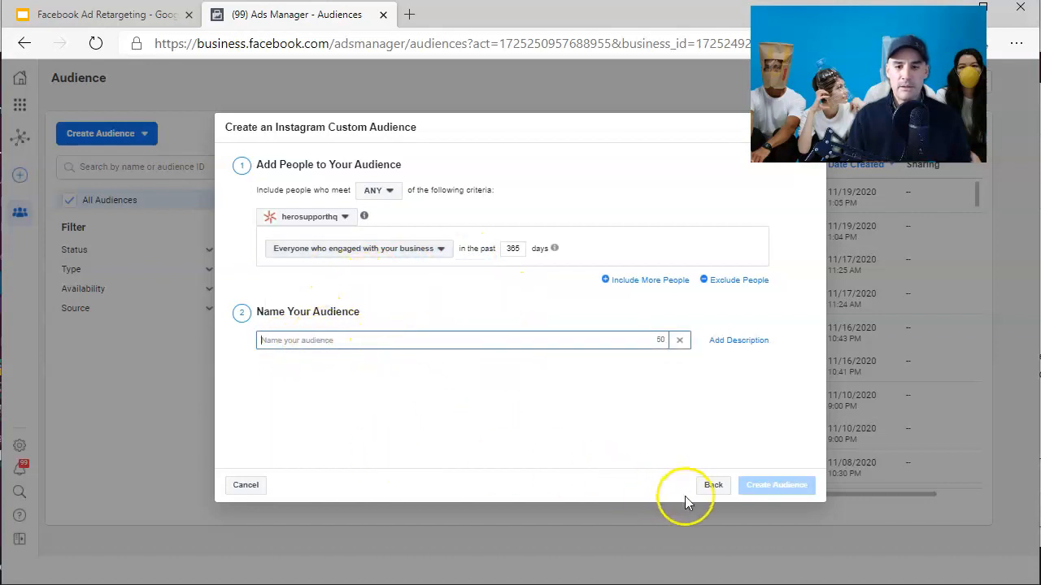
click(706, 487)
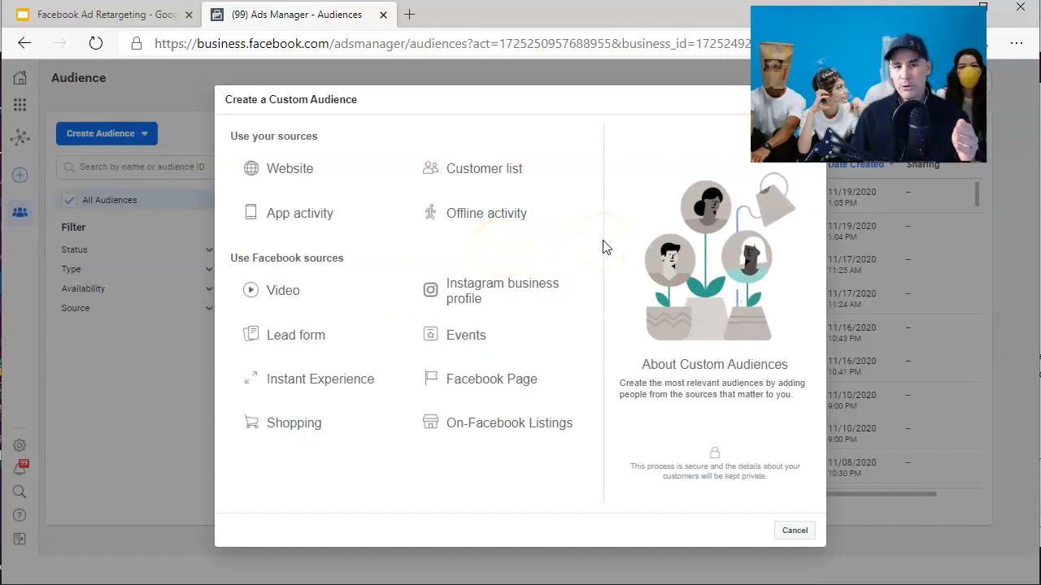
drag(360, 102, 276, 102)
click(401, 111)
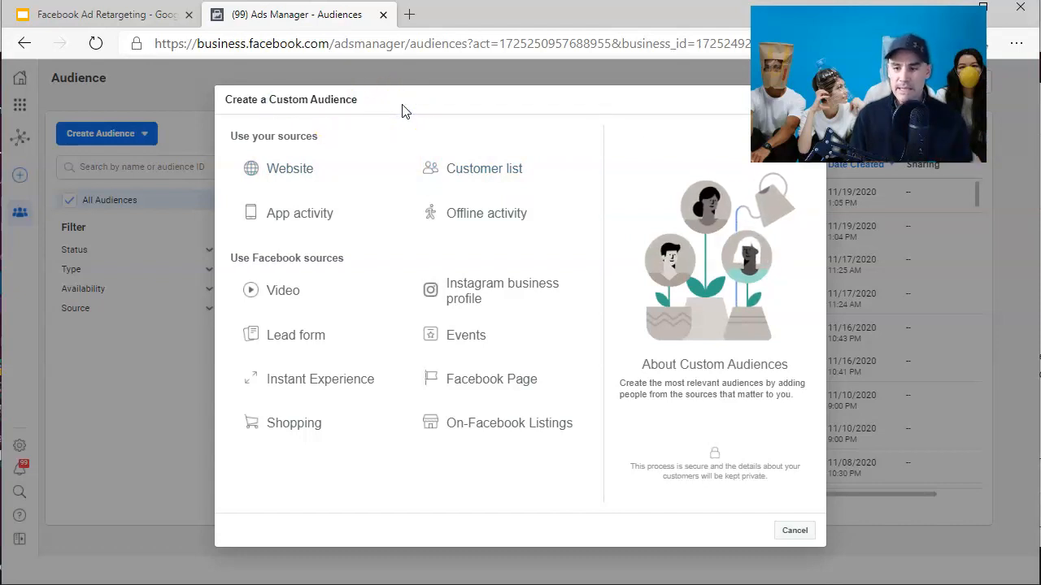
click(404, 109)
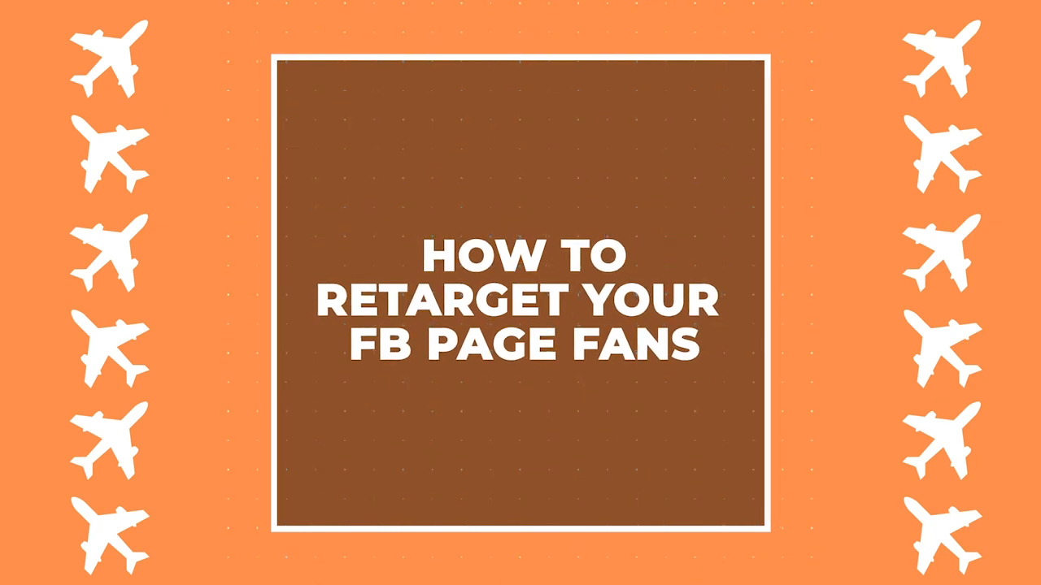
- Pick the I Believe In Heroes page for a Facebook Page custom audience, review its engagement options, and cancel
click(353, 251)
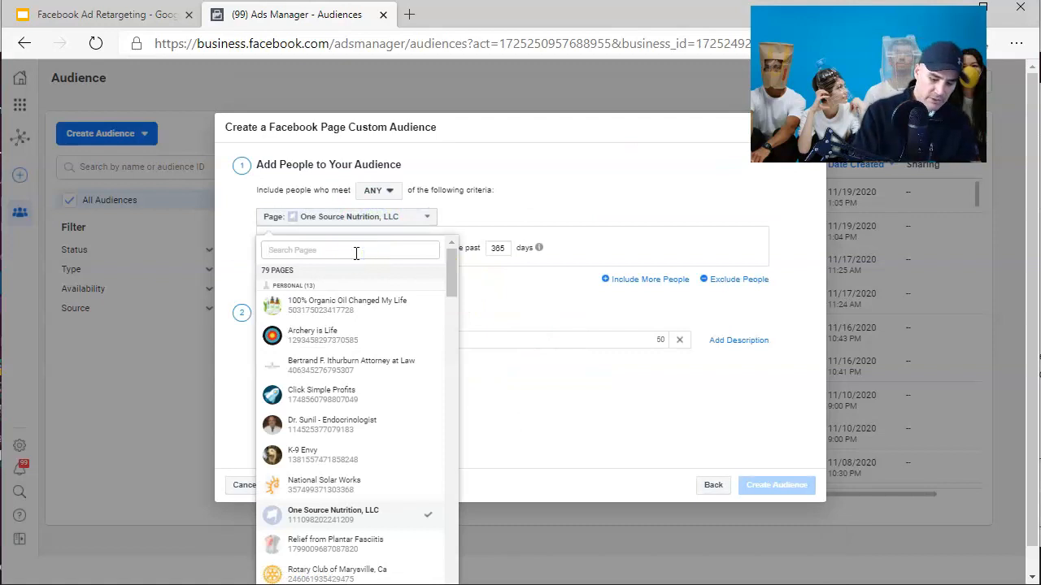
text(i believe)
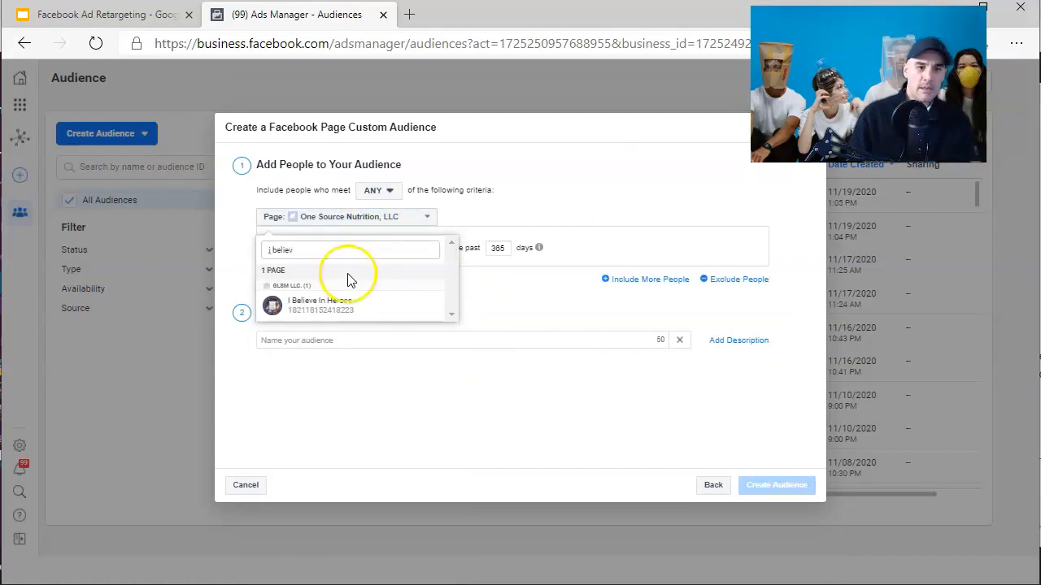
click(340, 301)
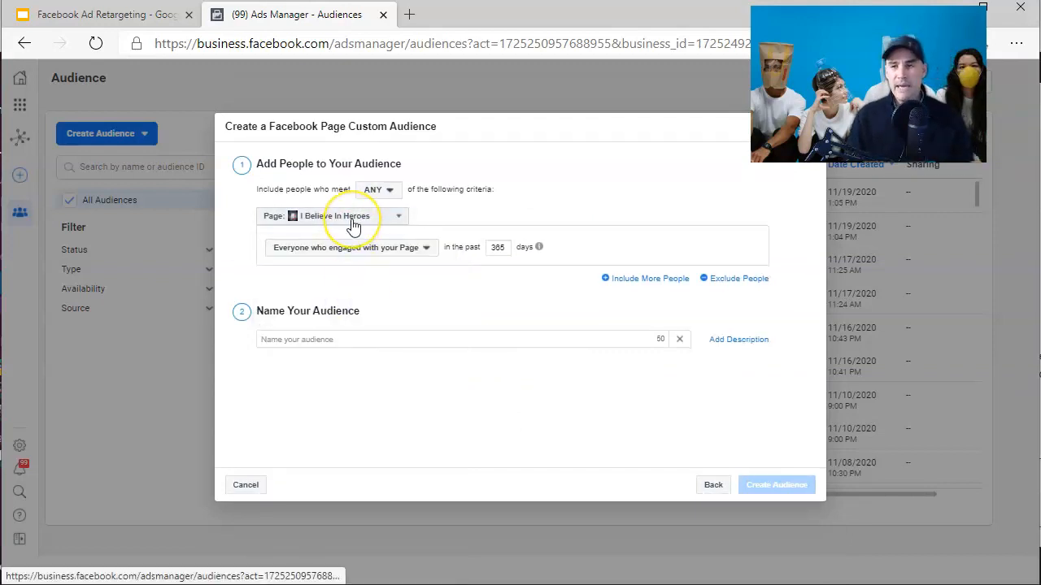
click(388, 249)
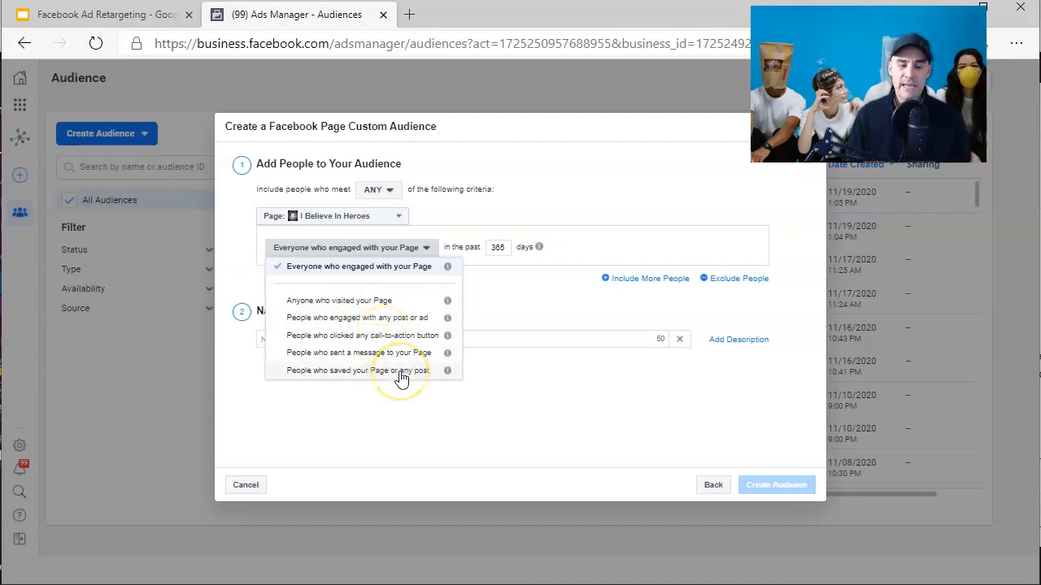
click(424, 304)
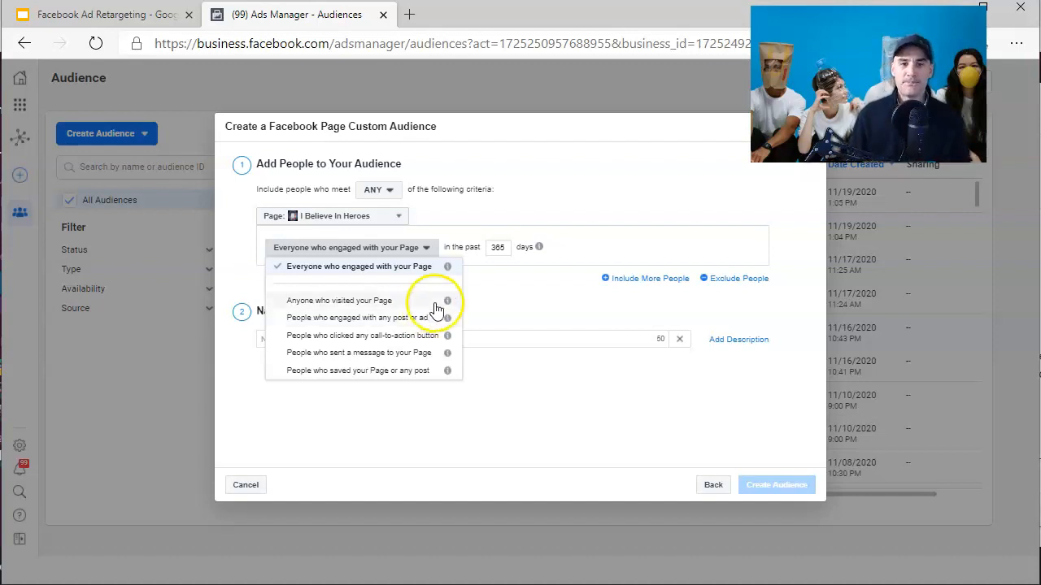
click(253, 486)
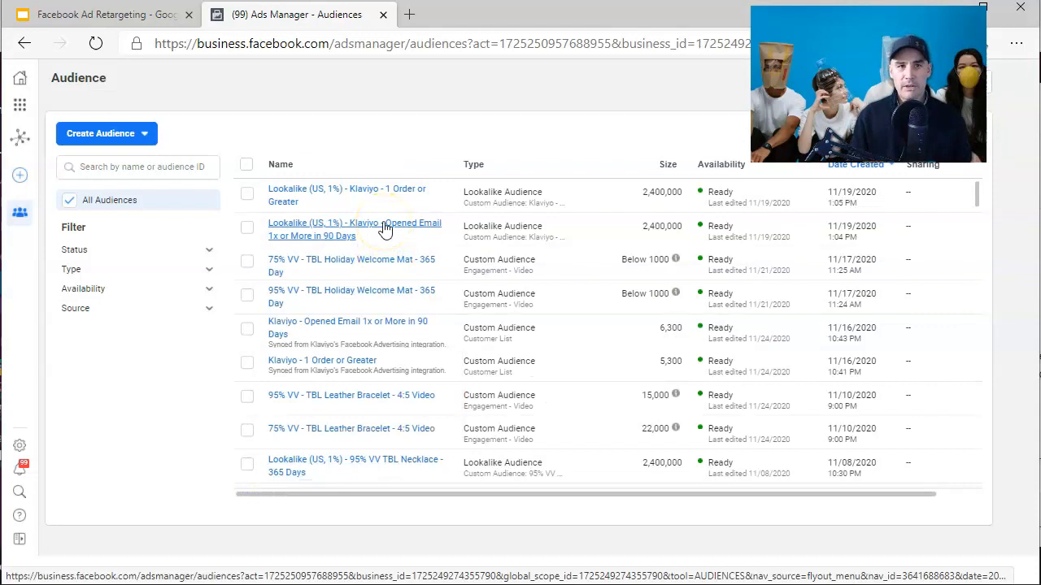
- Examine the 95% VV and 75% VV TBL Leather Bracelet video audiences in the audience list
mouse_move(406, 194)
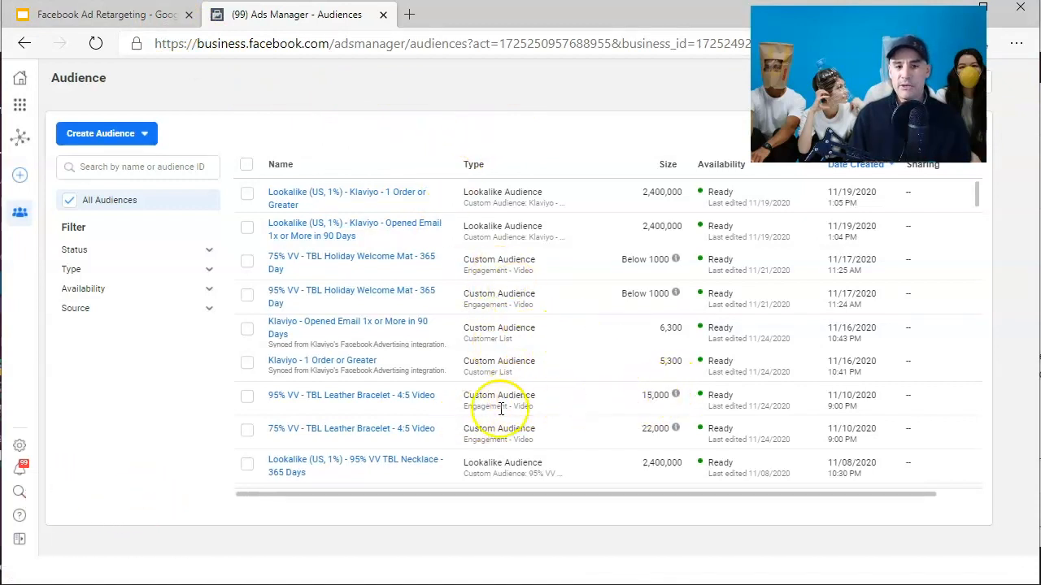
mouse_move(296, 405)
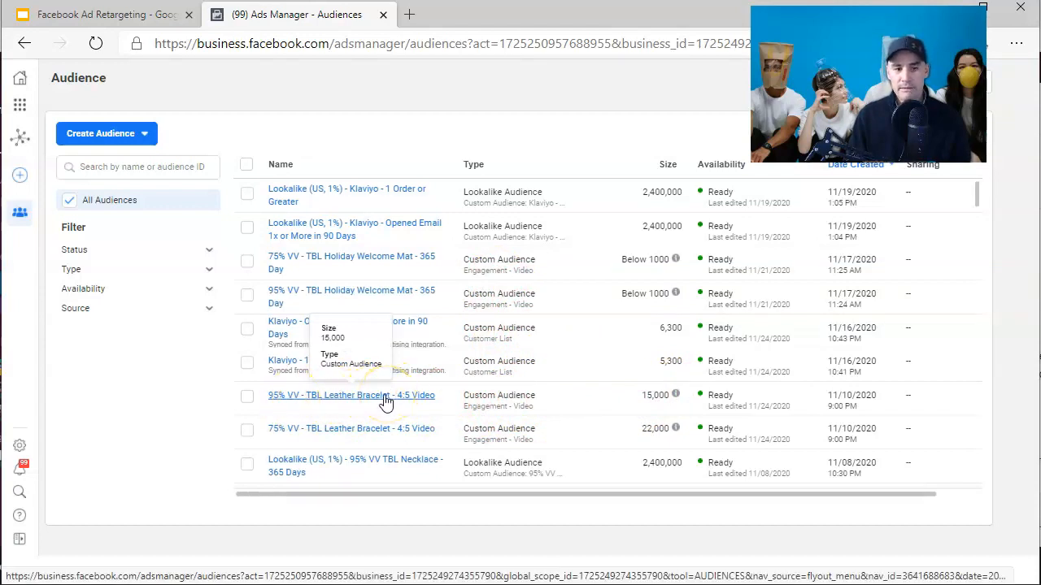
click(409, 403)
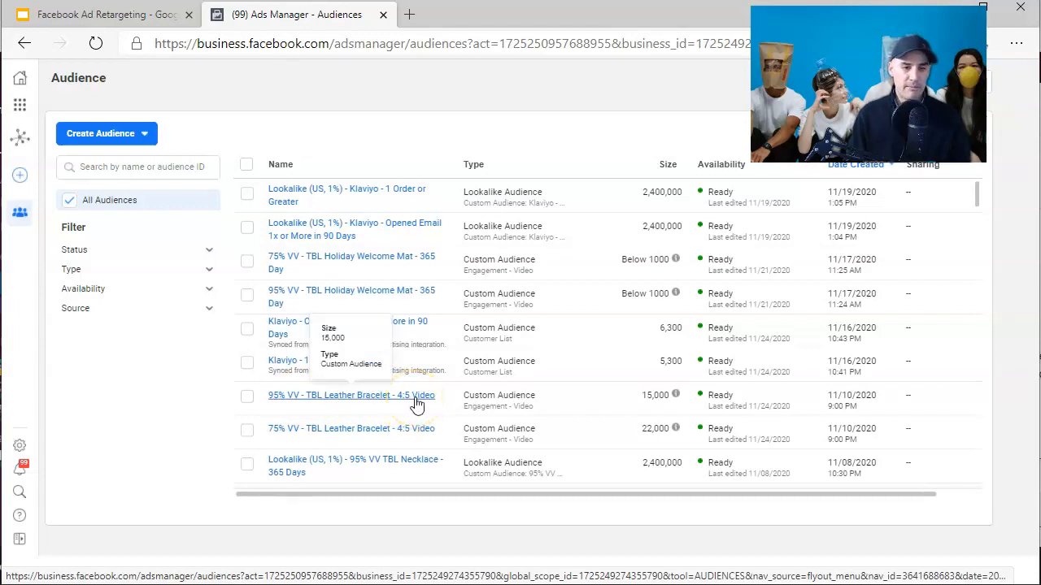
click(274, 405)
click(271, 405)
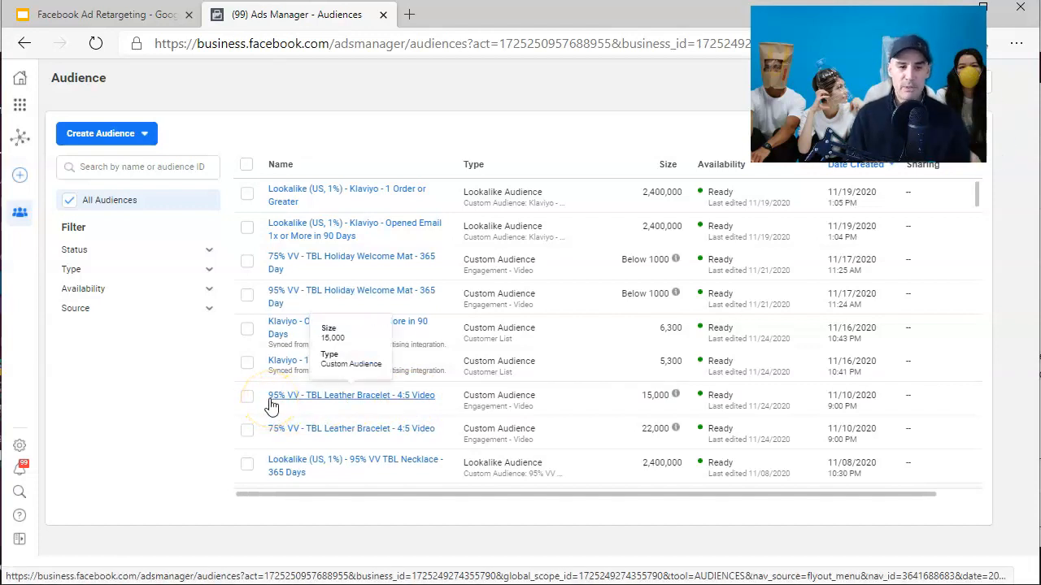
drag(643, 396, 666, 404)
click(599, 400)
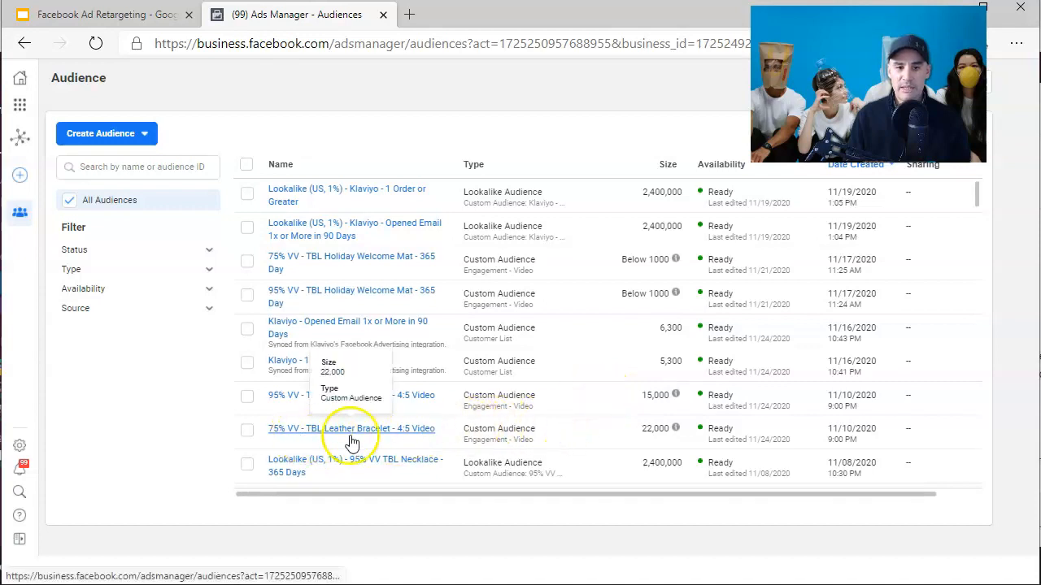
drag(639, 428, 656, 429)
click(528, 424)
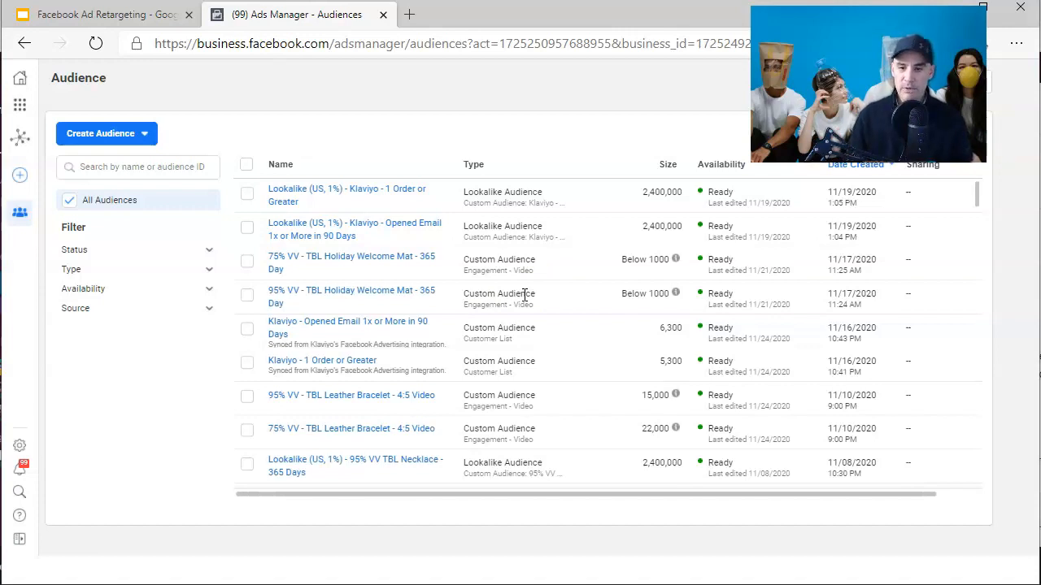
mouse_move(423, 209)
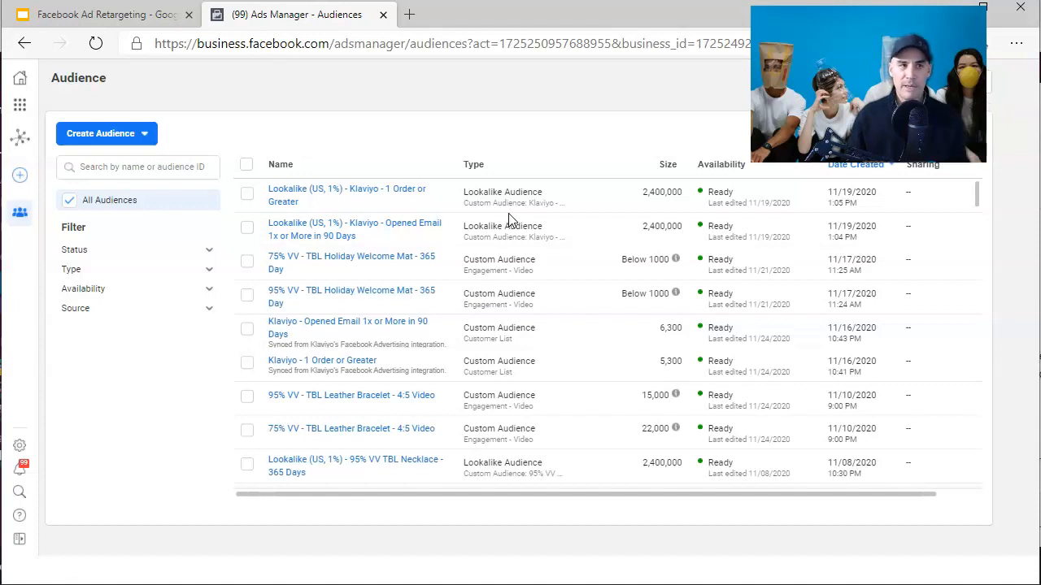
- Start a new Auction campaign with the Conversions objective
click(89, 14)
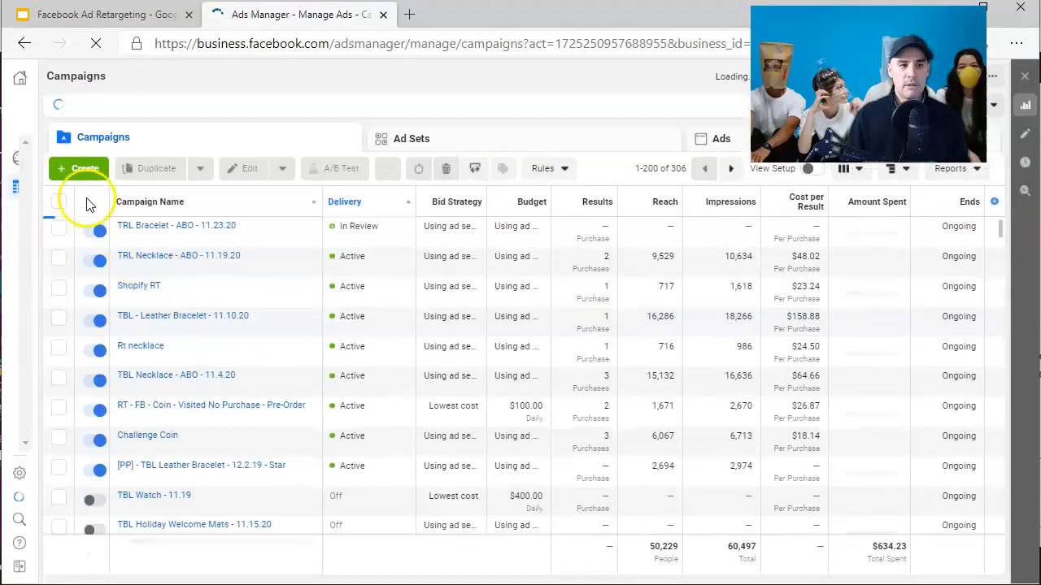
click(81, 172)
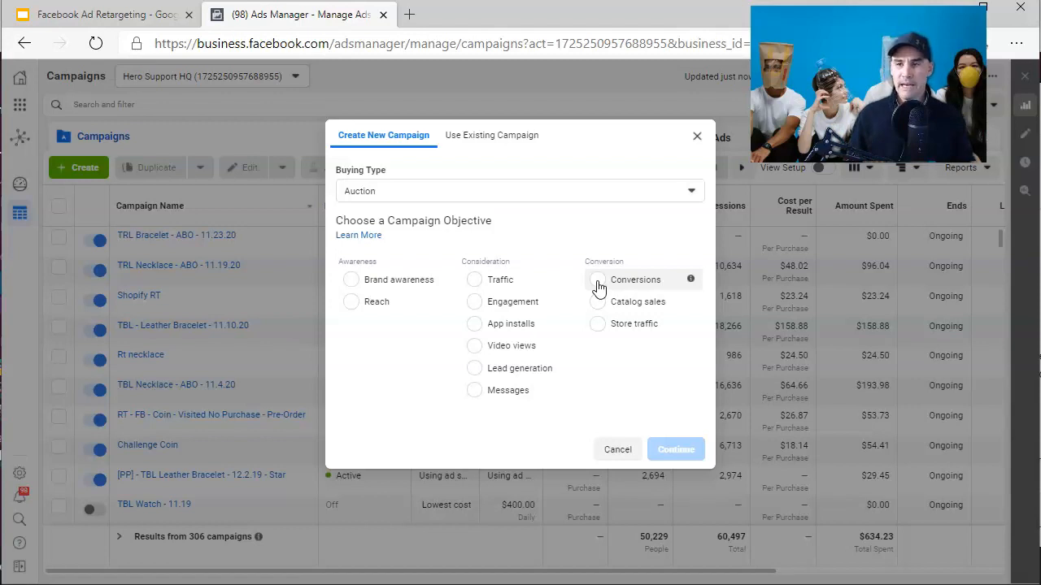
click(597, 281)
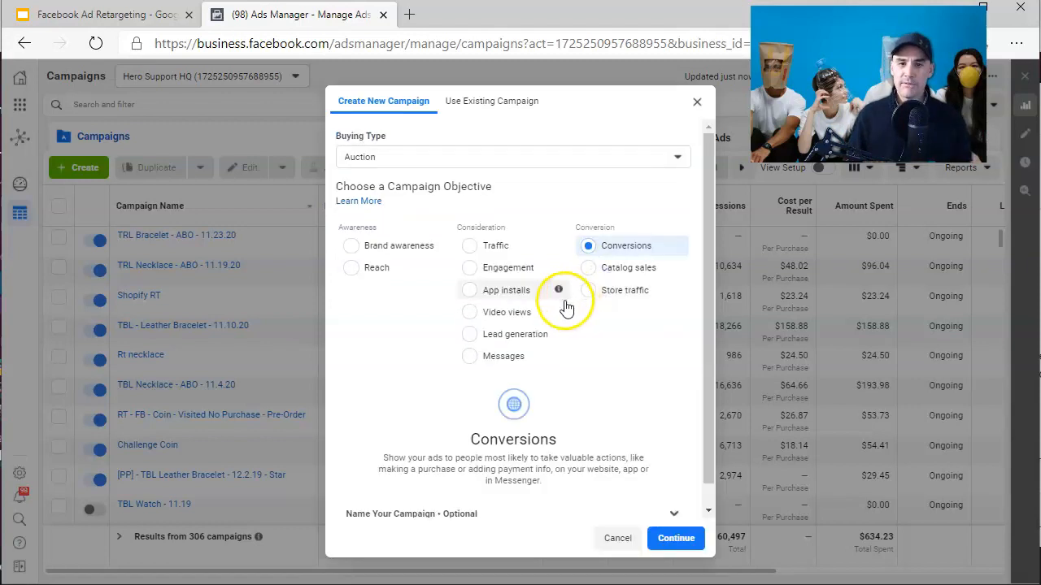
scroll(610, 382, down, 1)
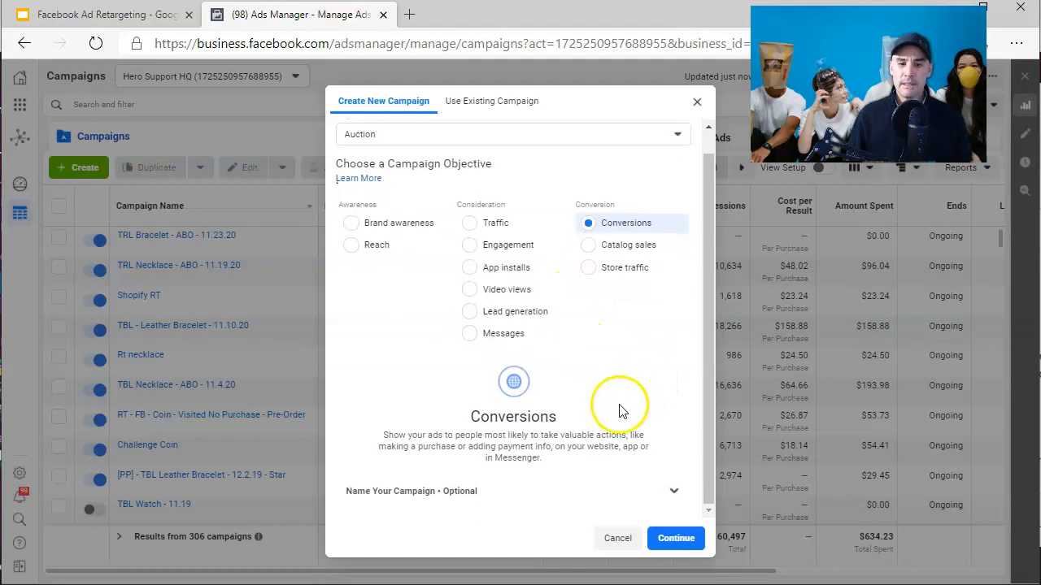
click(677, 540)
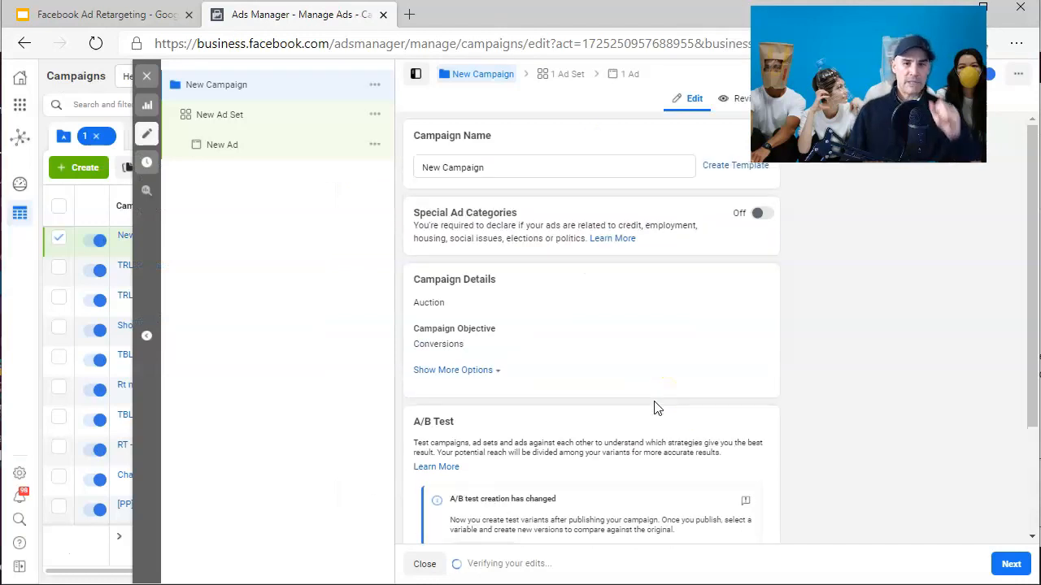
- Name the campaign RT - WEbsite Visitors - 30 Days - 11.24
triple_click(490, 166)
text(RT - WEbsite Visitors - 30 Days - 11.24)
scroll(571, 262, down, 2)
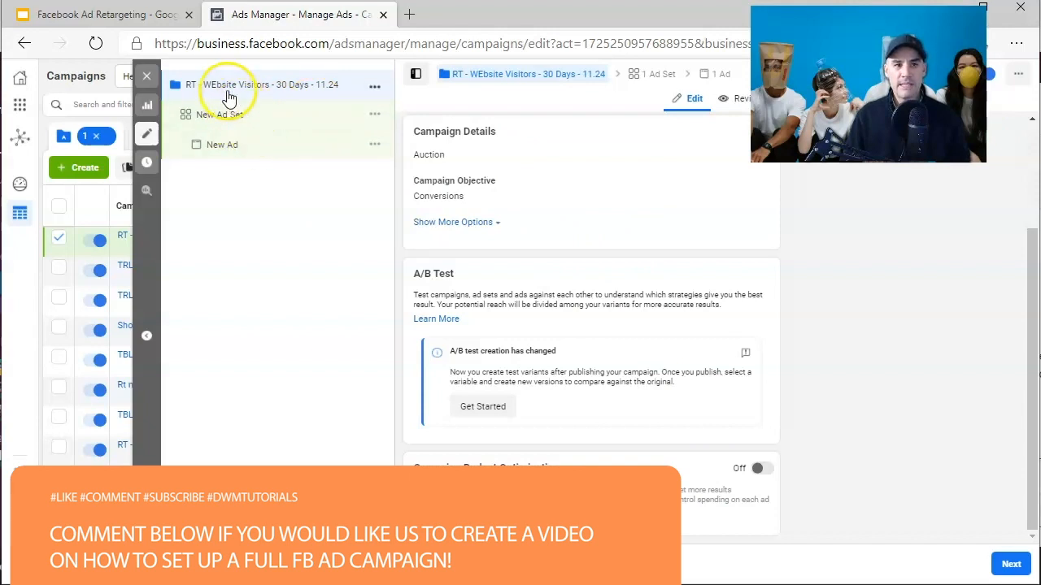
- Review the Anatomy of a Facebook Campaign slide in the Facebook Ad Retargeting presentation and return to Ads Manager
scroll(589, 329, up, 2)
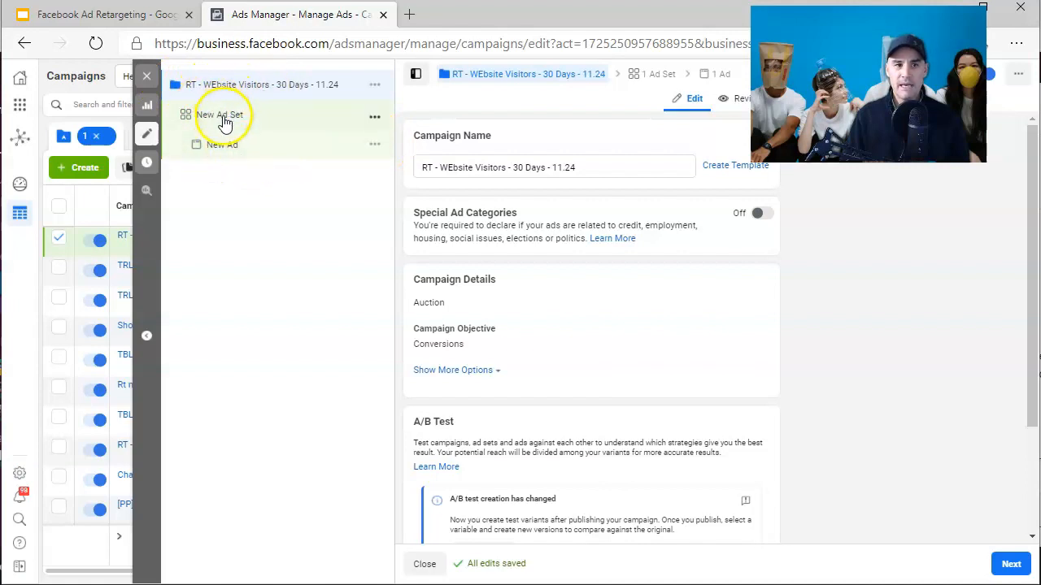
click(168, 16)
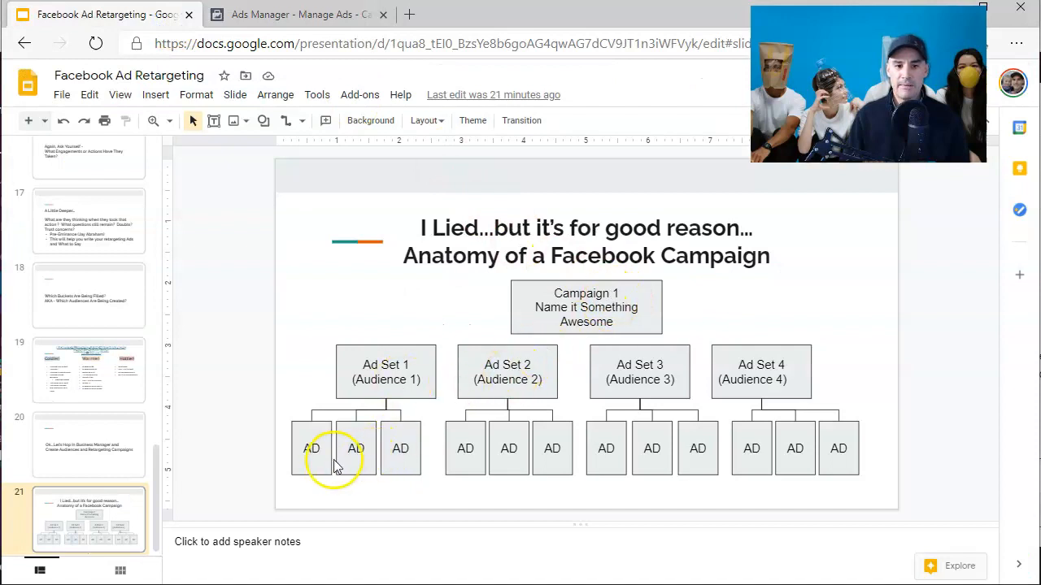
click(301, 15)
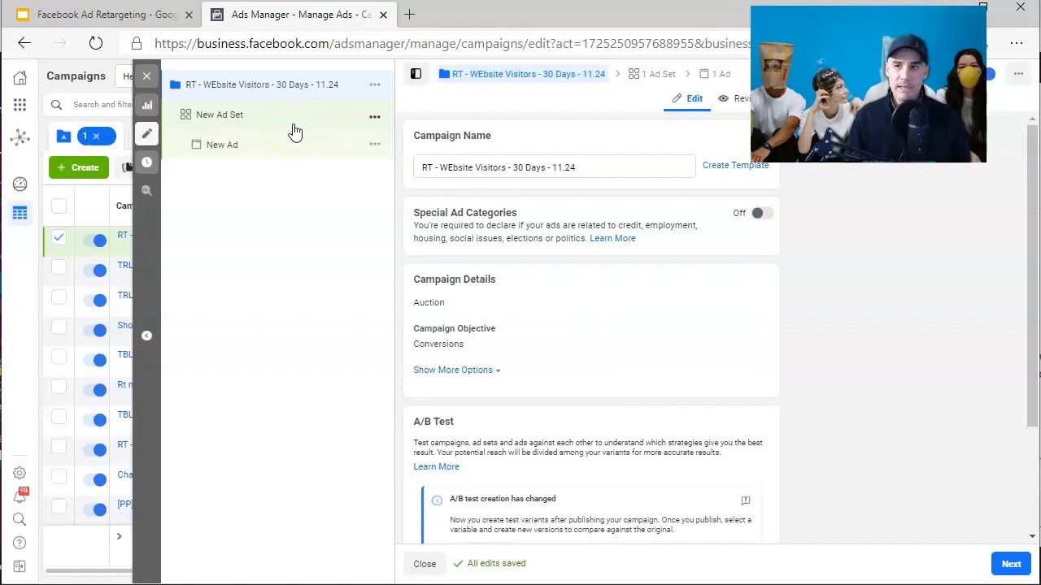
- Open the new ad set and choose the Hero Support HQ - Main Pixel for website conversions
click(231, 117)
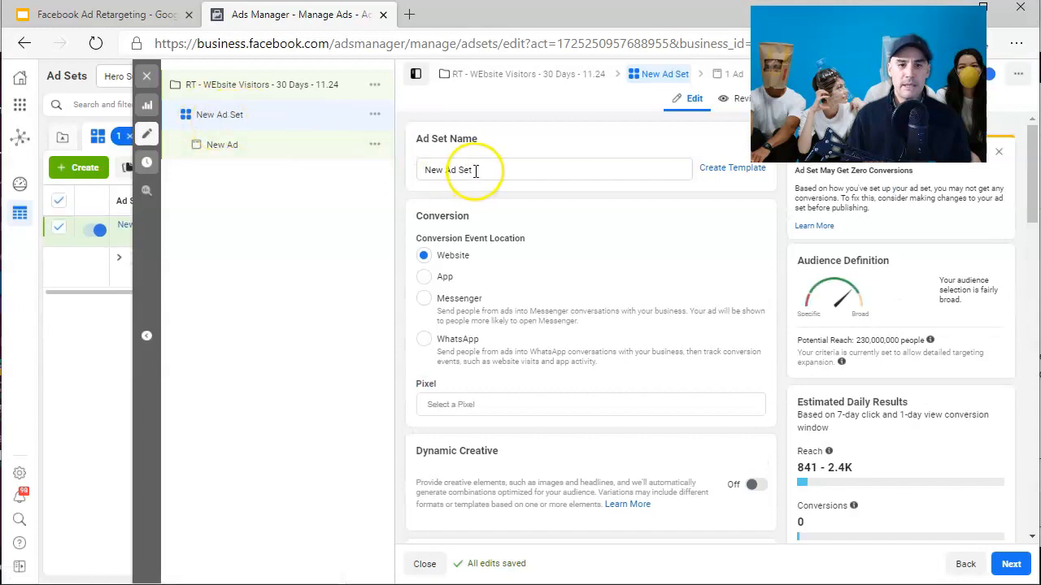
scroll(532, 244, down, 1)
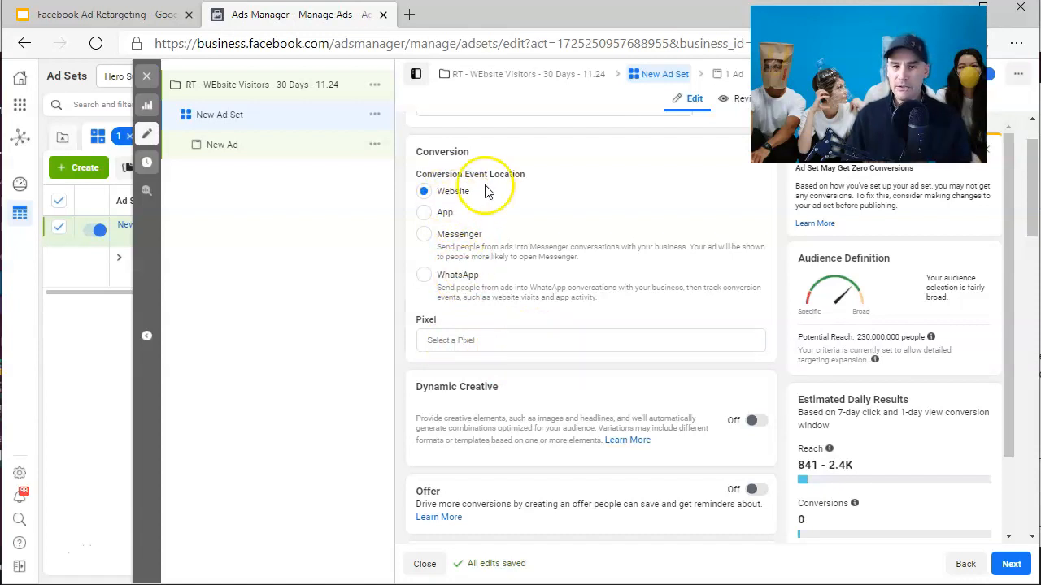
click(534, 339)
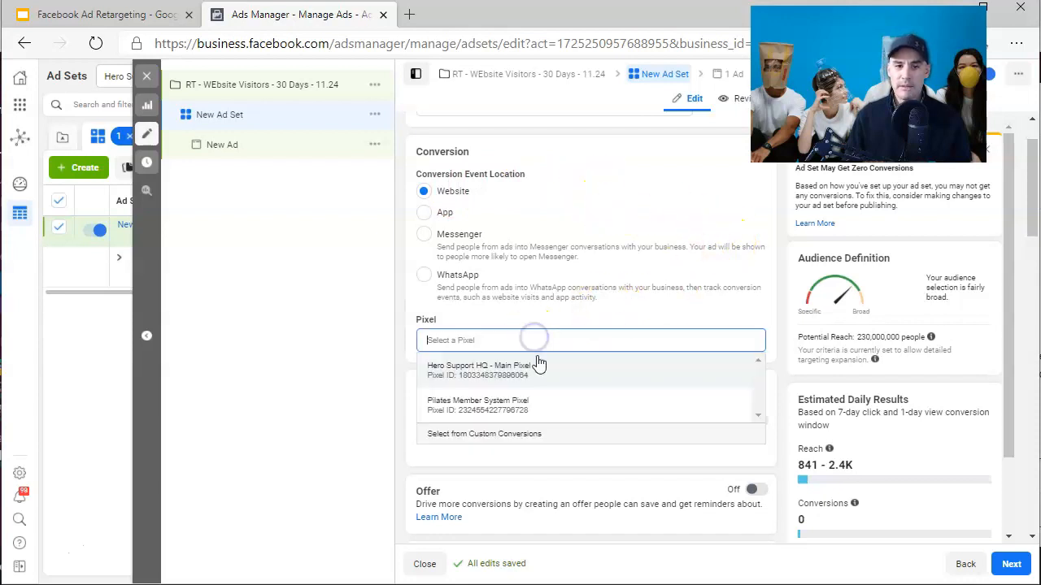
click(534, 373)
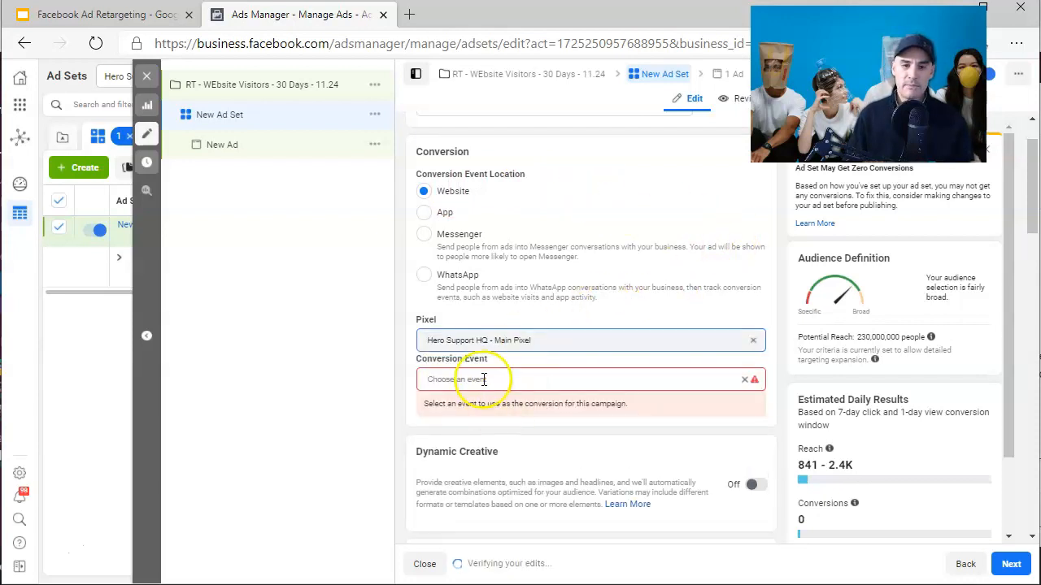
- Set the ad set's conversion location to Website and its conversion event to Purchase
click(484, 379)
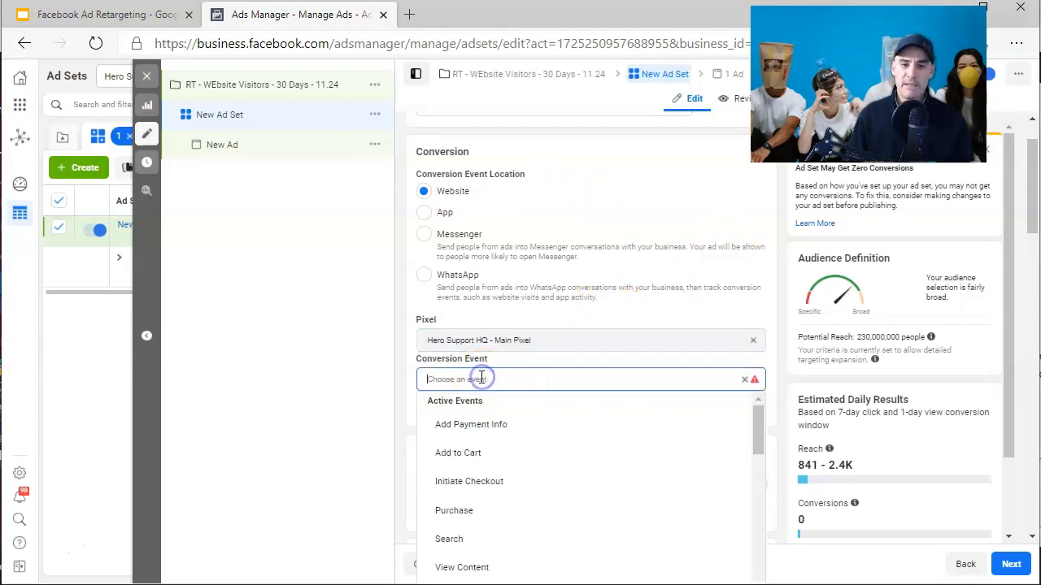
click(517, 514)
click(739, 297)
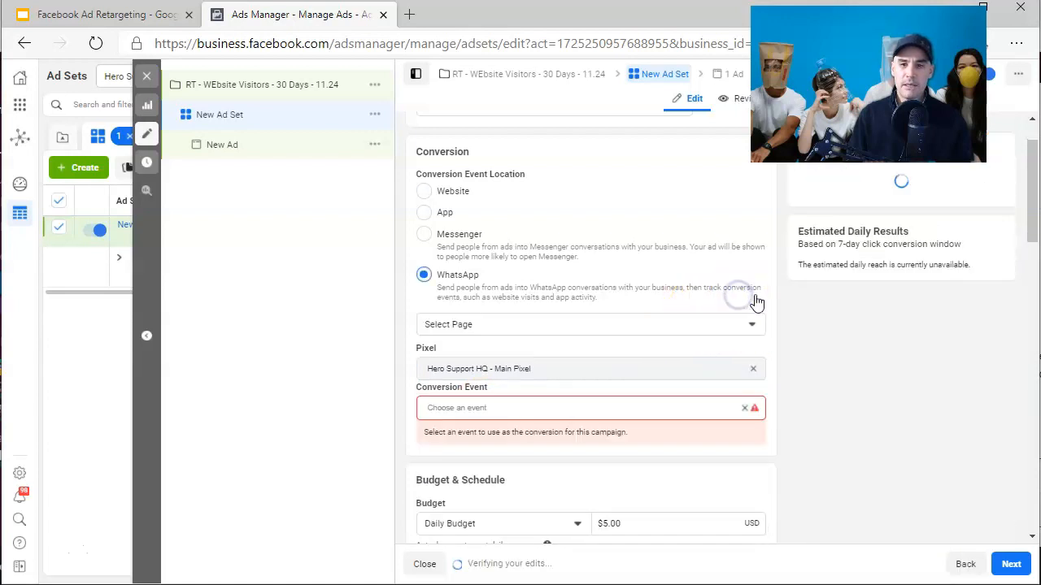
click(455, 193)
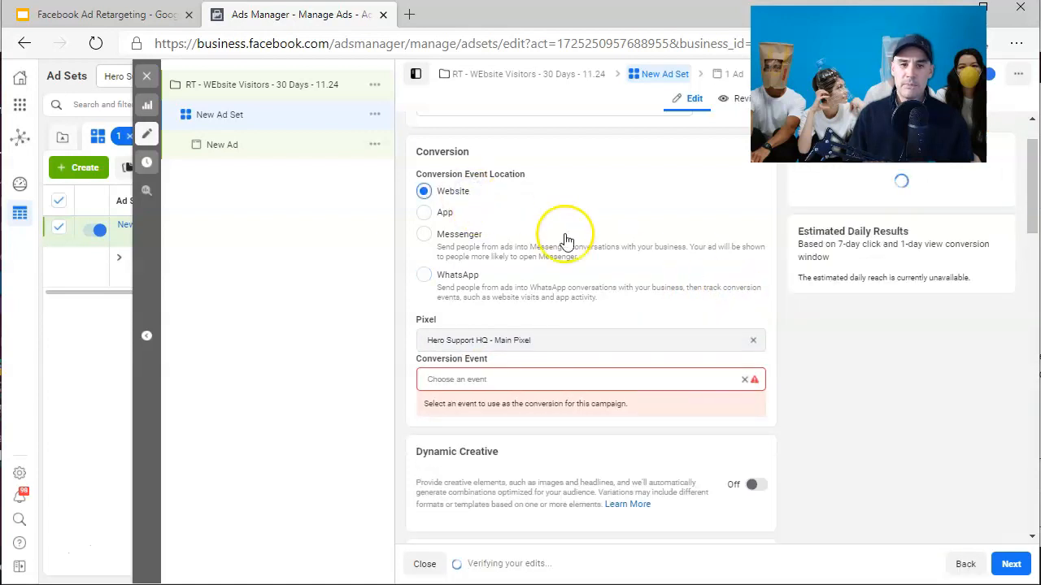
click(524, 379)
click(505, 519)
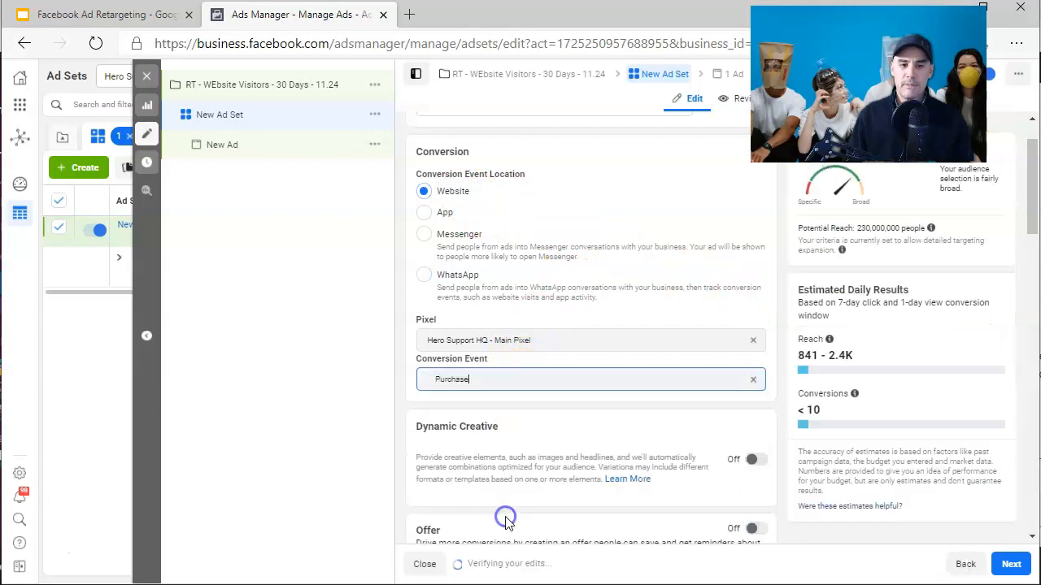
- Examine the ad set's budget, schedule and audience sections, including the list of existing custom audiences
scroll(406, 398, down, 2)
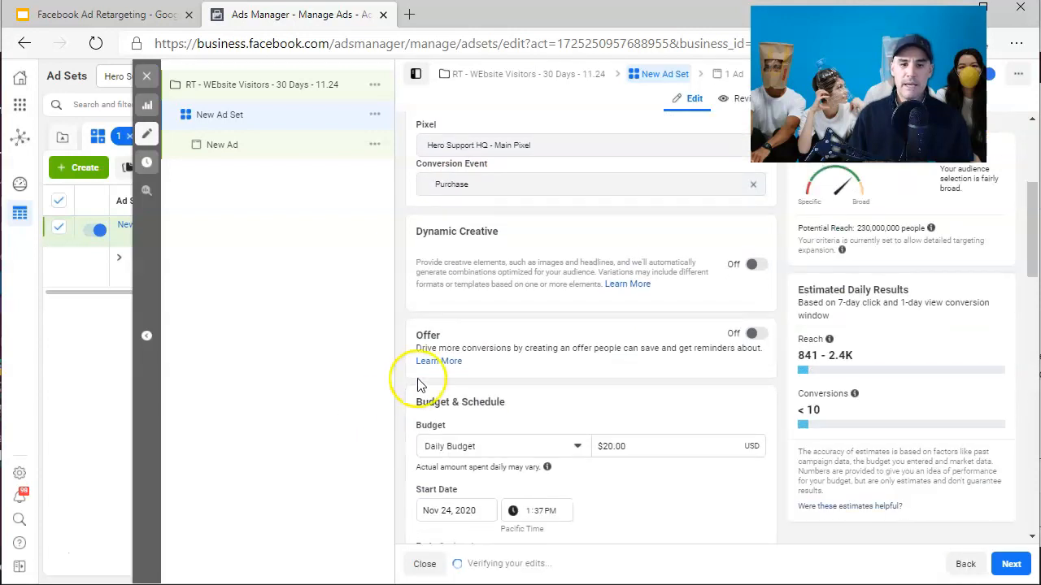
scroll(418, 384, down, 4)
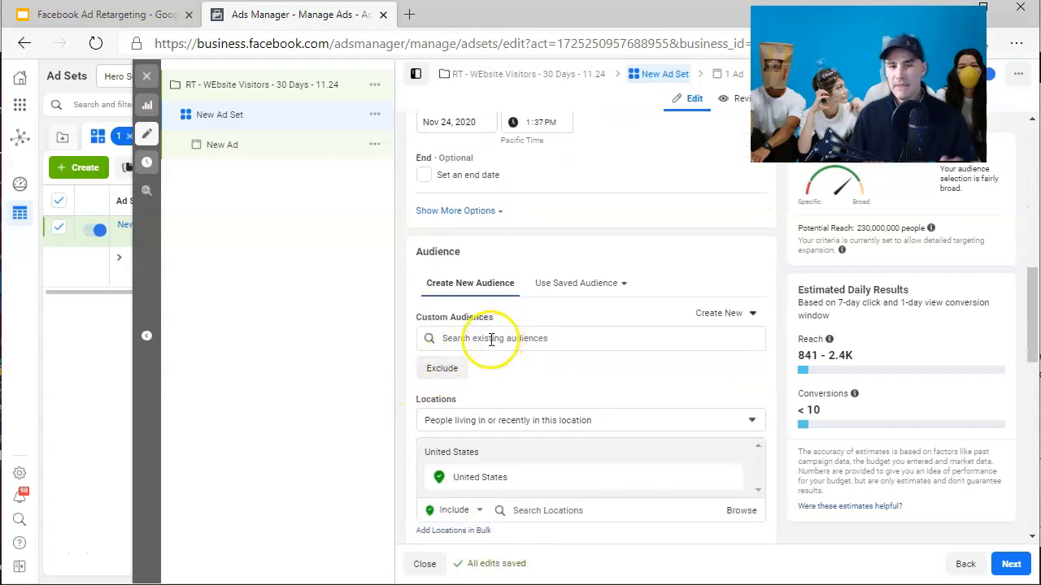
mouse_move(415, 317)
mouse_down()
mouse_move(473, 317)
mouse_move(416, 320)
mouse_up()
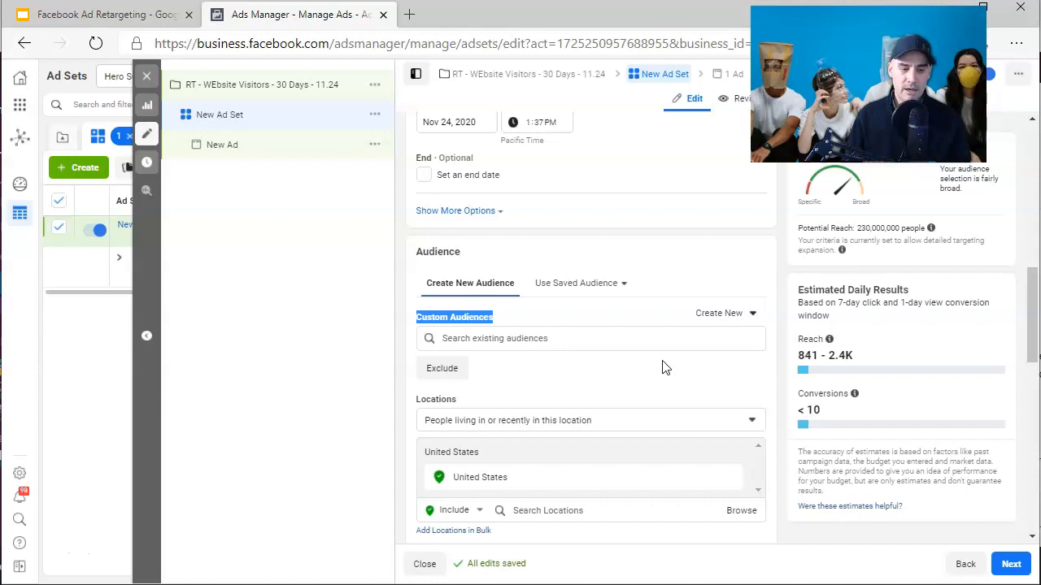
click(547, 340)
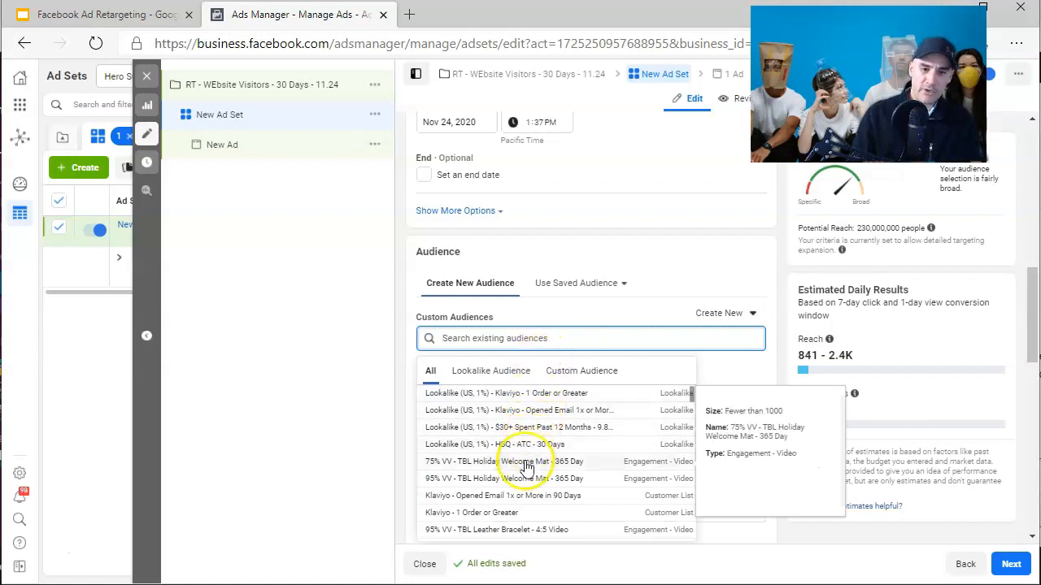
click(557, 320)
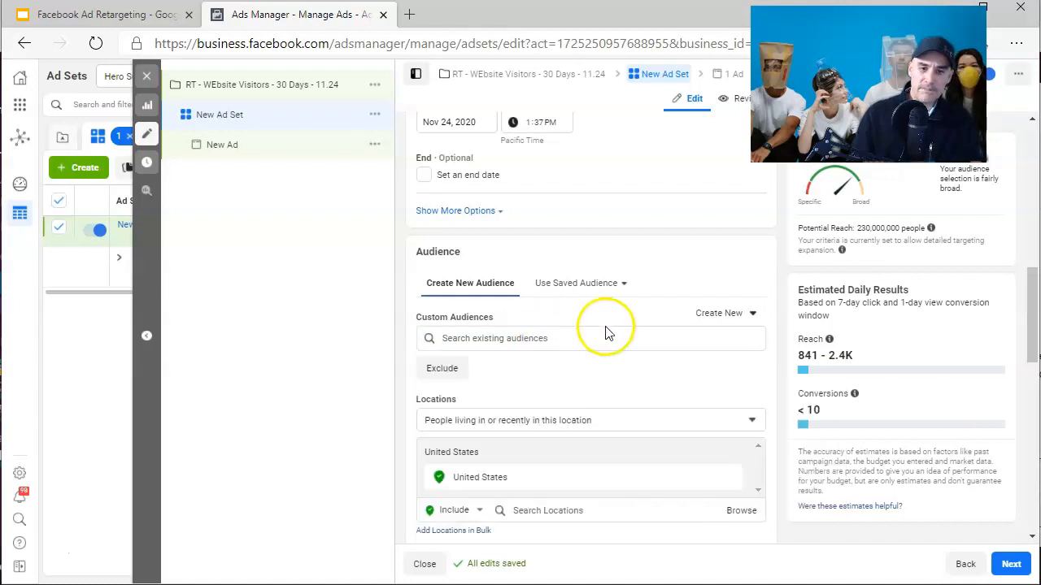
scroll(674, 336, down, 1)
scroll(674, 341, down, 1)
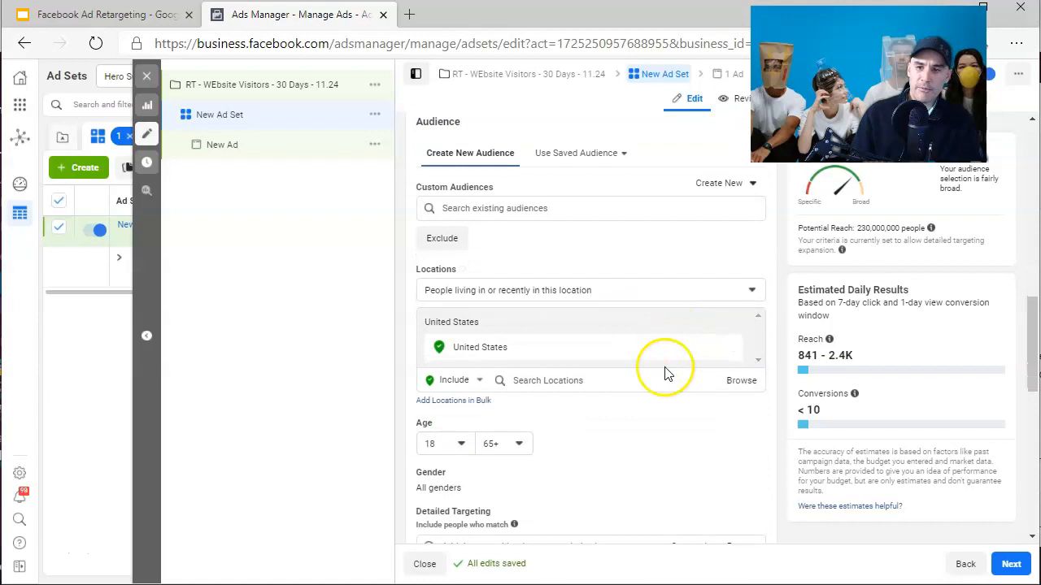
scroll(679, 427, down, 1)
scroll(681, 428, down, 1)
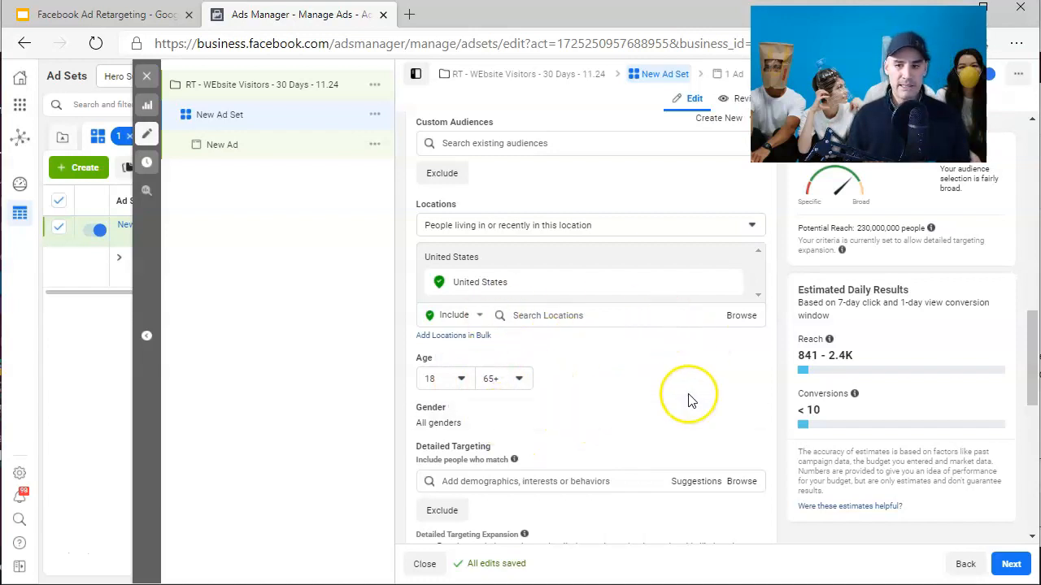
scroll(688, 400, up, 2)
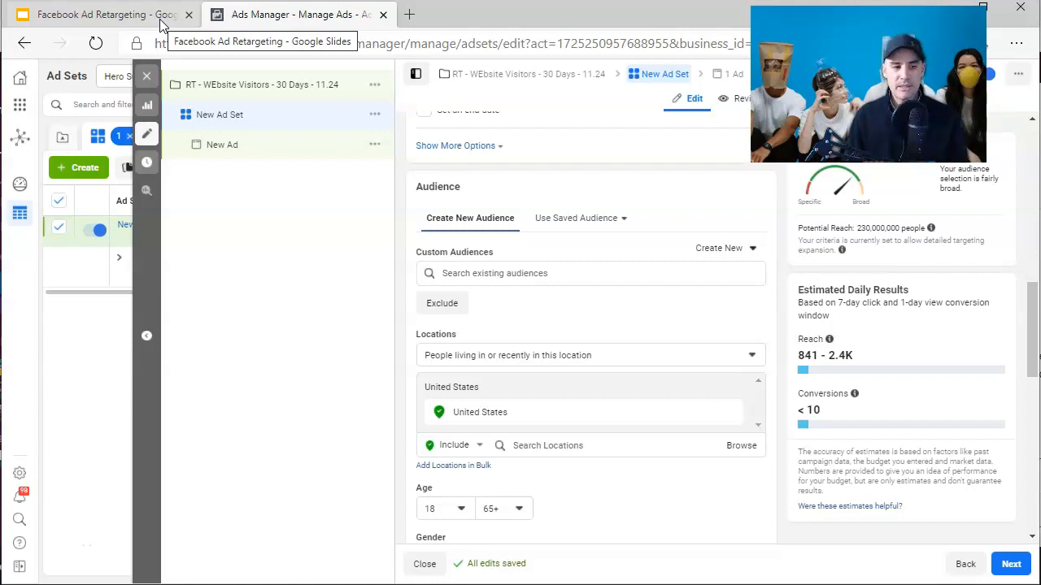
scroll(488, 251, down, 1)
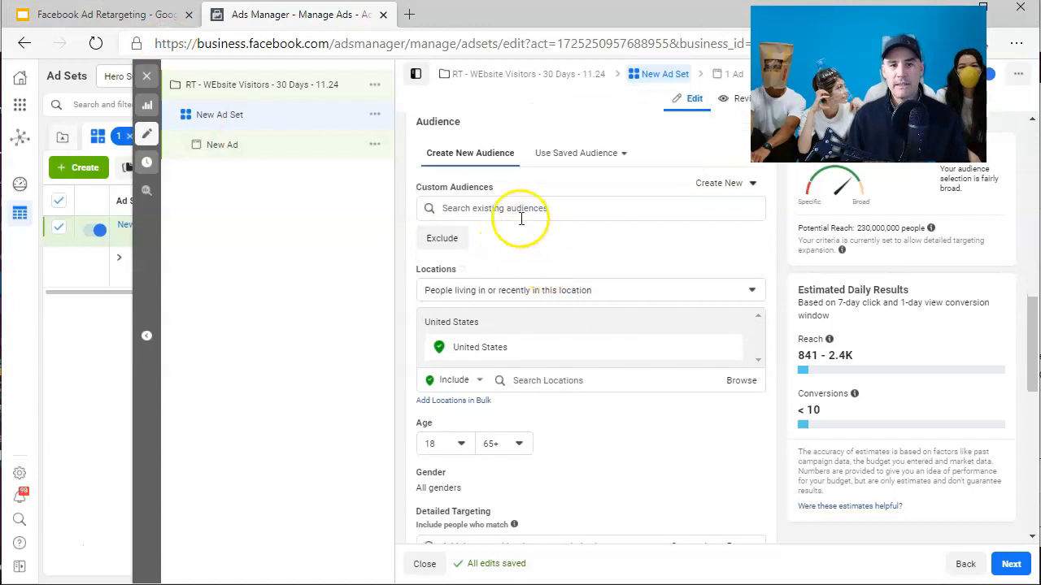
click(475, 206)
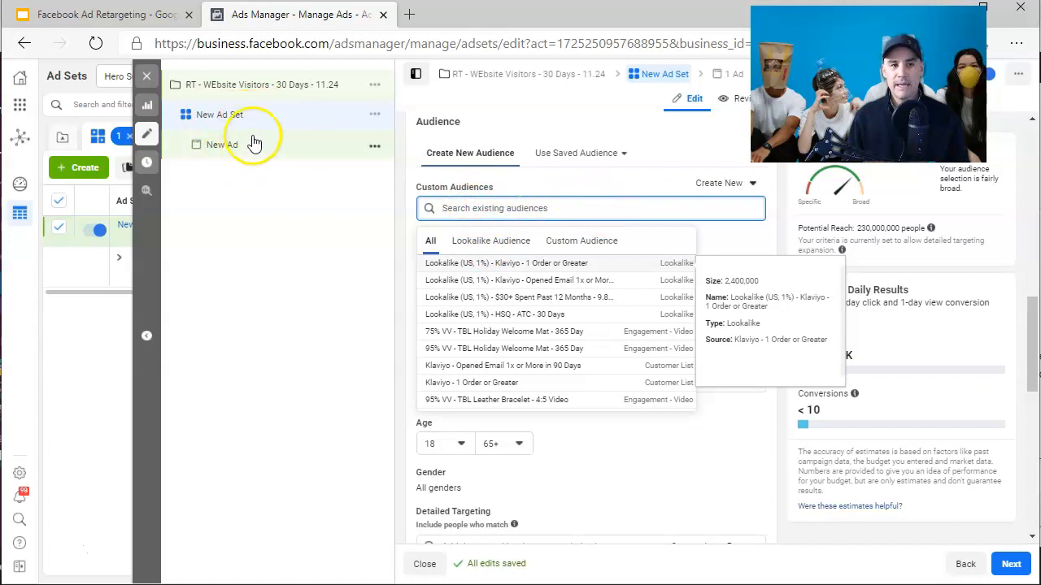
- Switch to the Facebook Ad Retargeting slides to view the campaign anatomy diagram
click(143, 14)
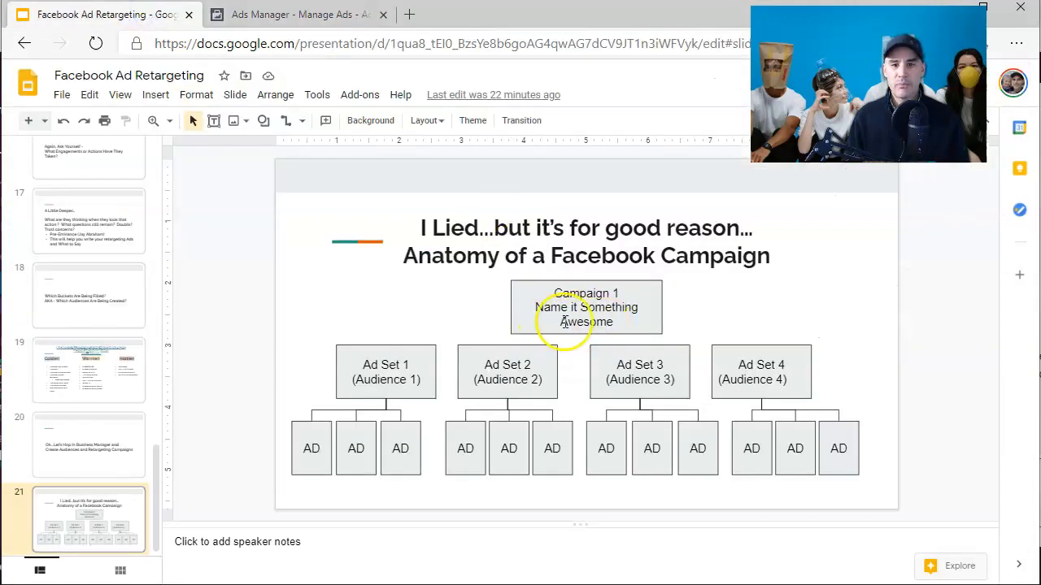